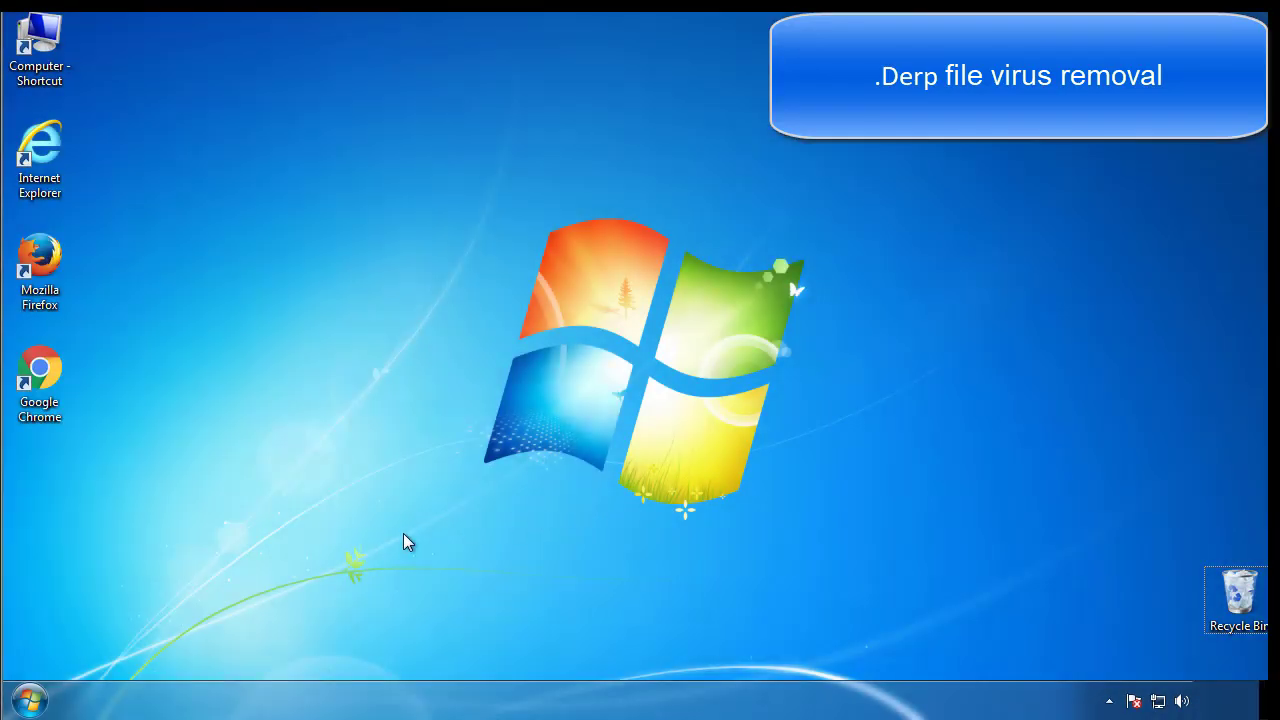
Enable minimal Safe boot in System Configuration (msconfig) and restart the computer into Safe Mode
{"action": "left_click", "coordinate": [40, 698]}
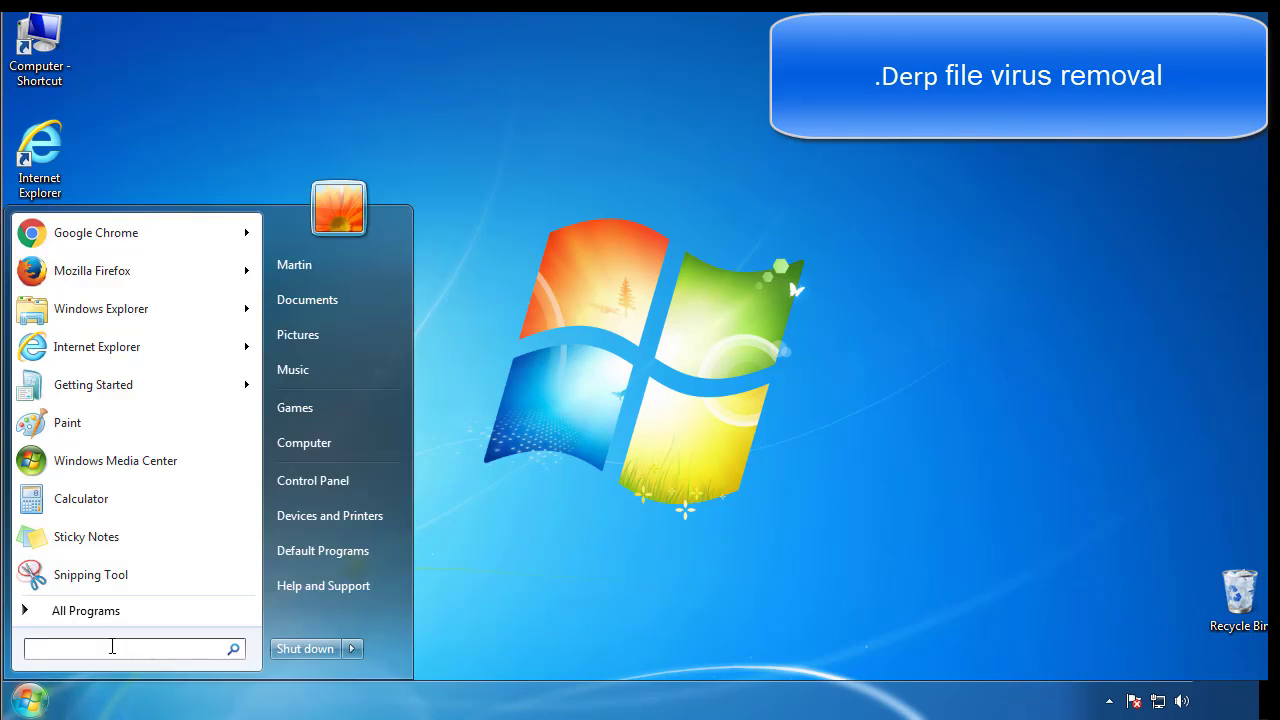
{"action": "type", "text": "msconfig"}
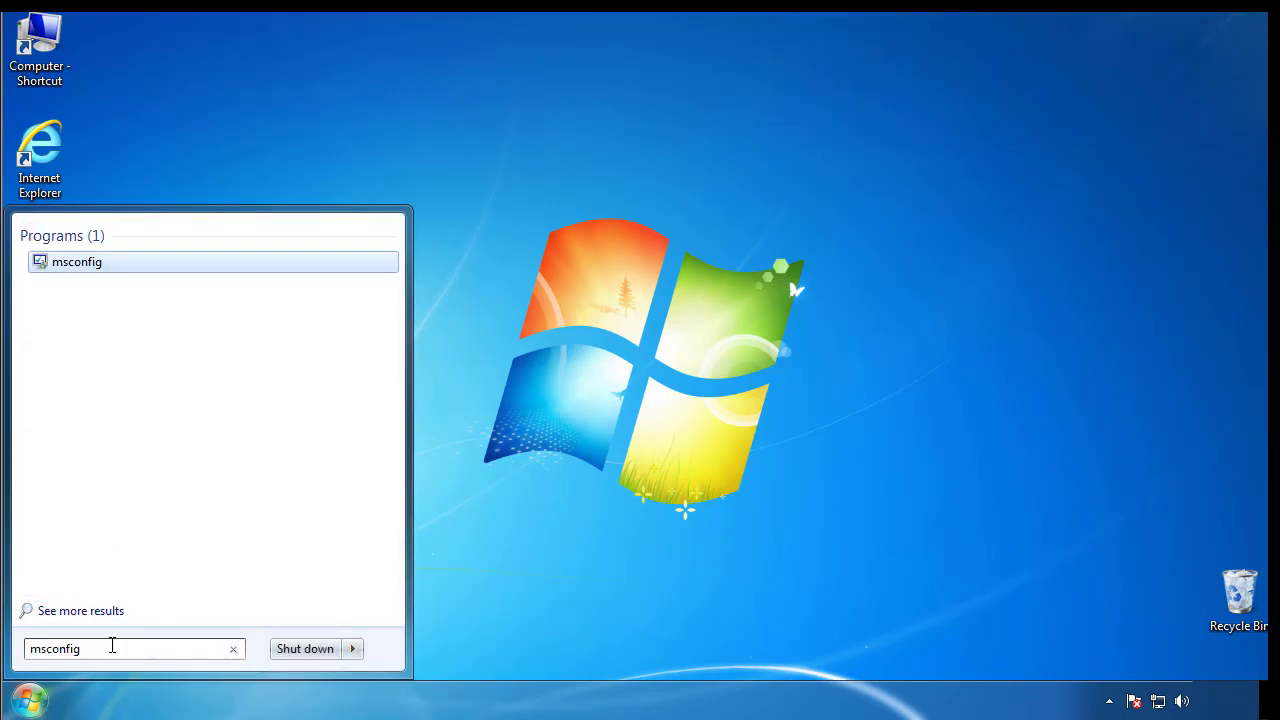
{"action": "key", "text": "Return"}
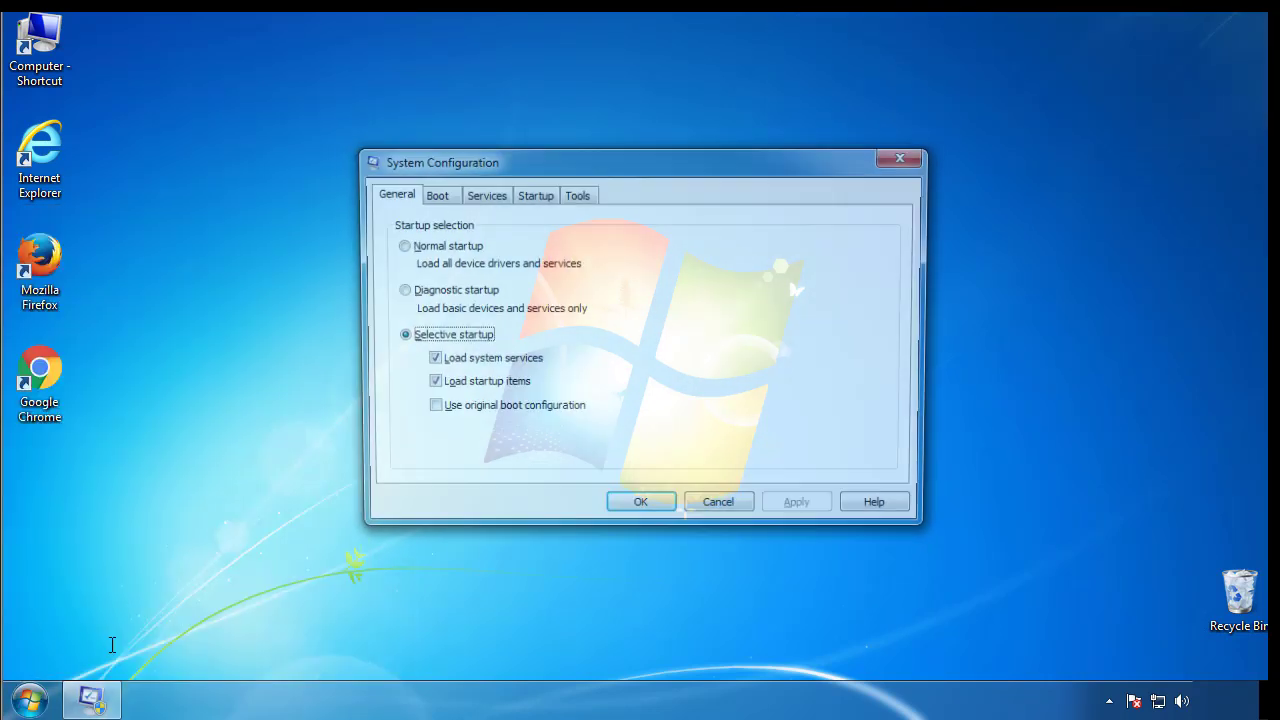
{"action": "left_click", "coordinate": [430, 194]}
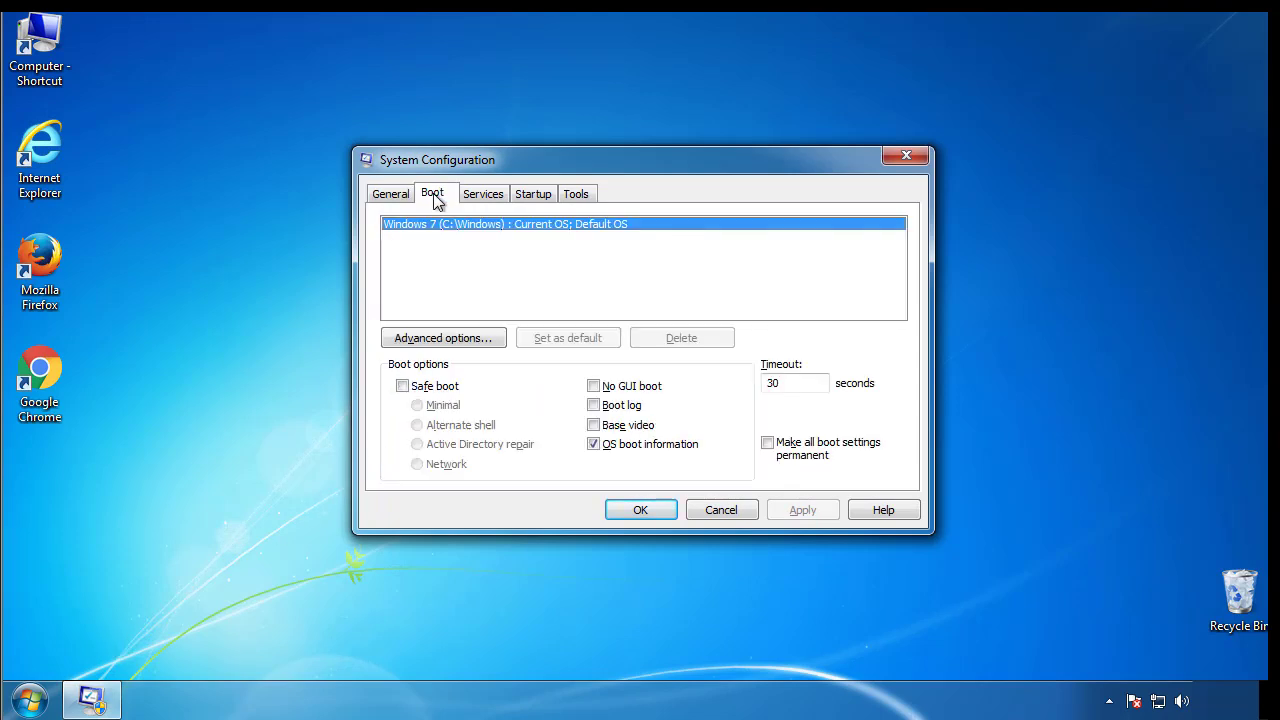
{"action": "left_click", "coordinate": [403, 386]}
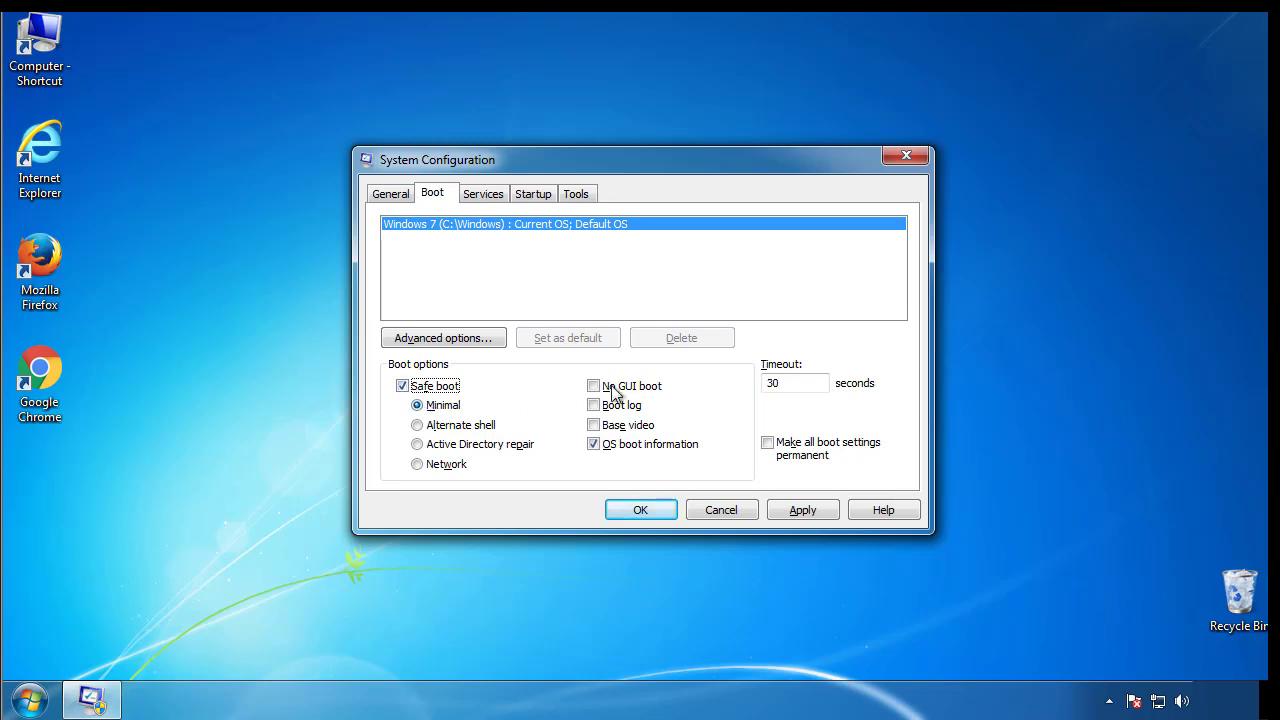
{"action": "left_click", "coordinate": [649, 510]}
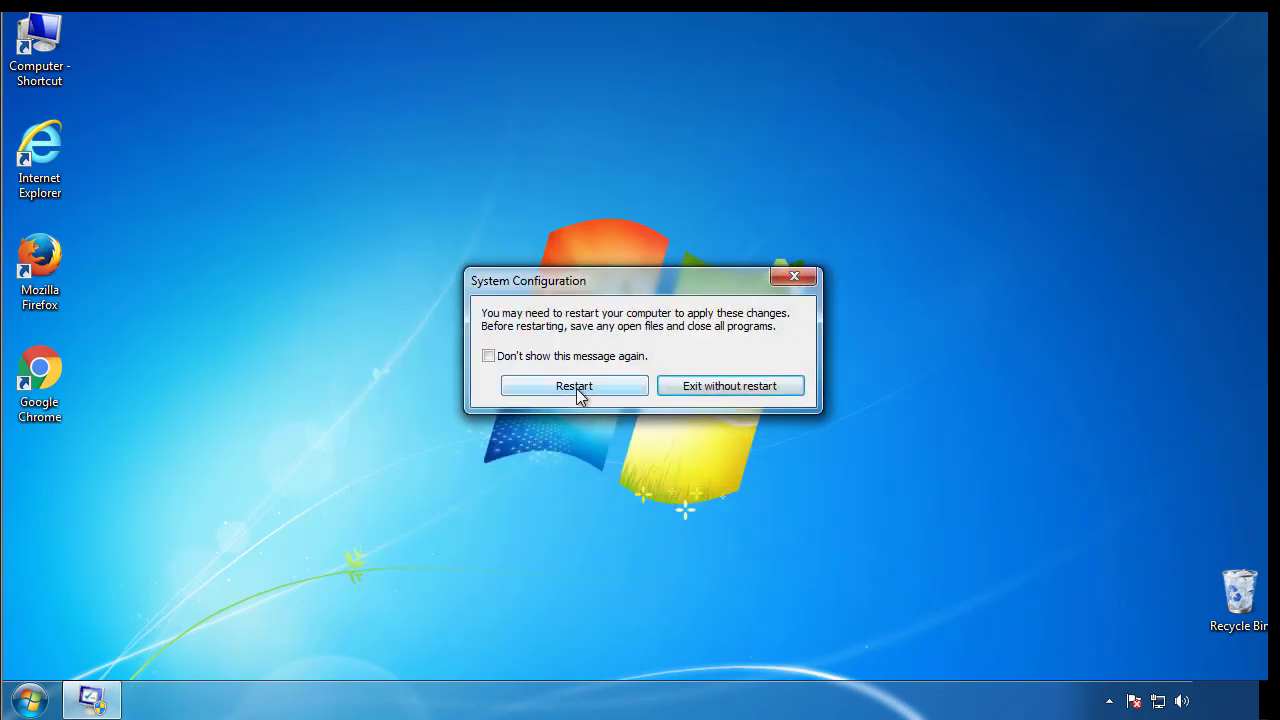
{"action": "left_click", "coordinate": [580, 392]}
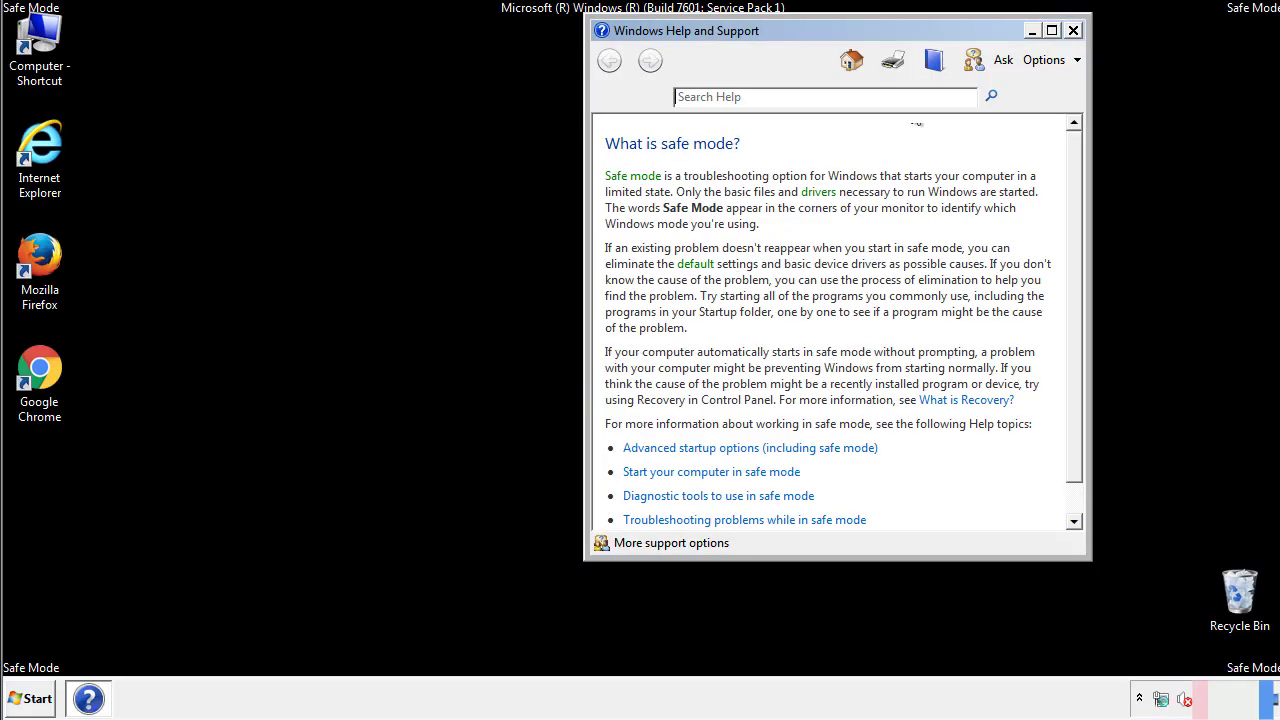
{"action": "left_click", "coordinate": [1073, 31]}
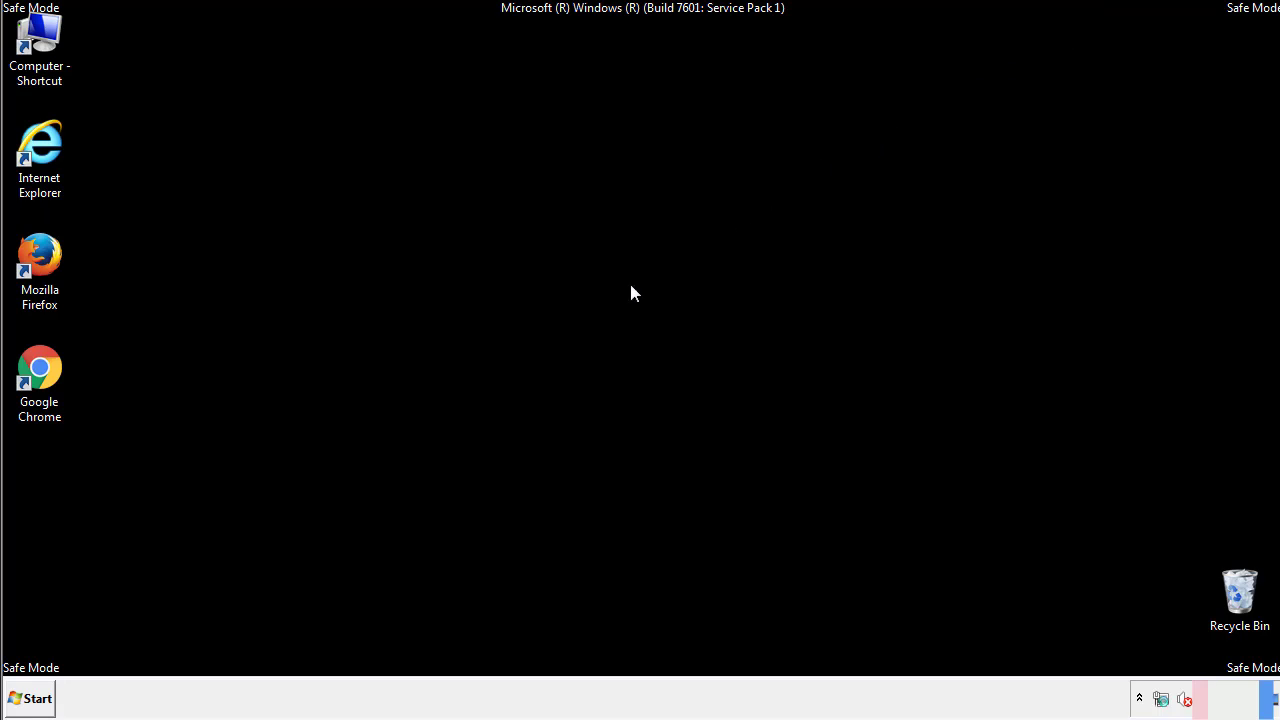
Confirm the Folder Options view settings with hidden files, folders, and drives shown, and close Control Panel
{"action": "left_click", "coordinate": [38, 697]}
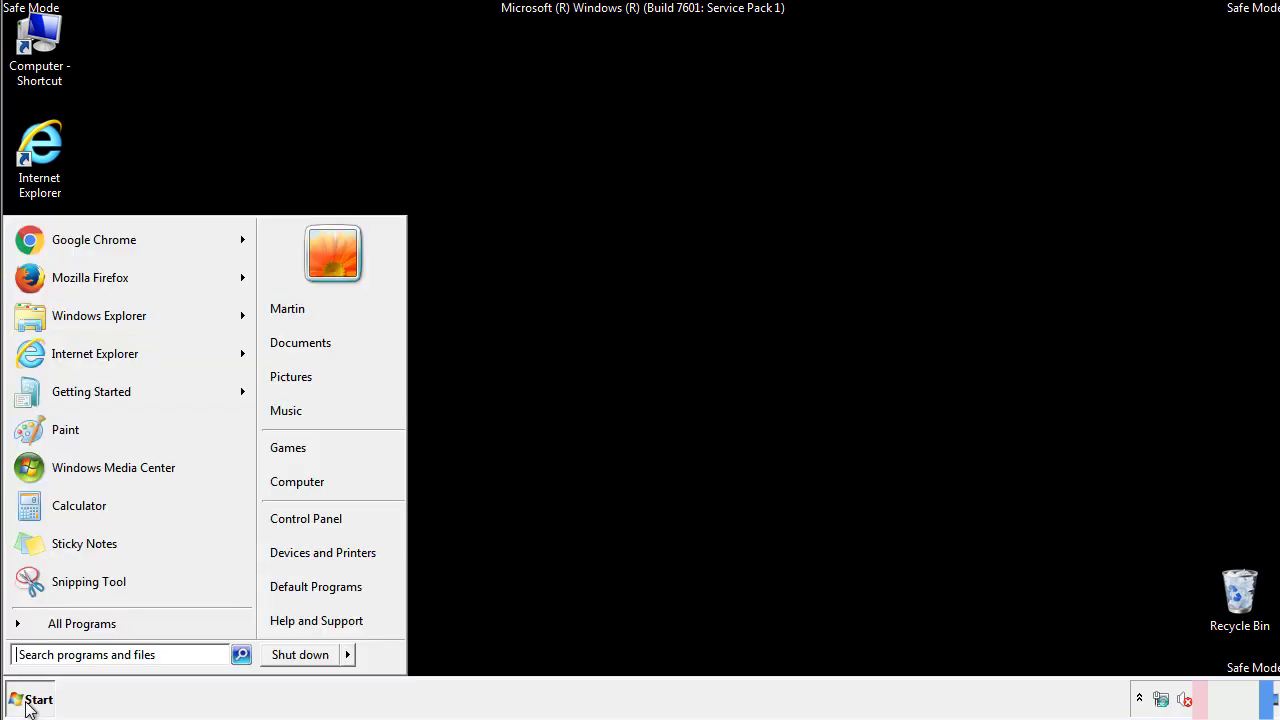
{"action": "left_click", "coordinate": [320, 512]}
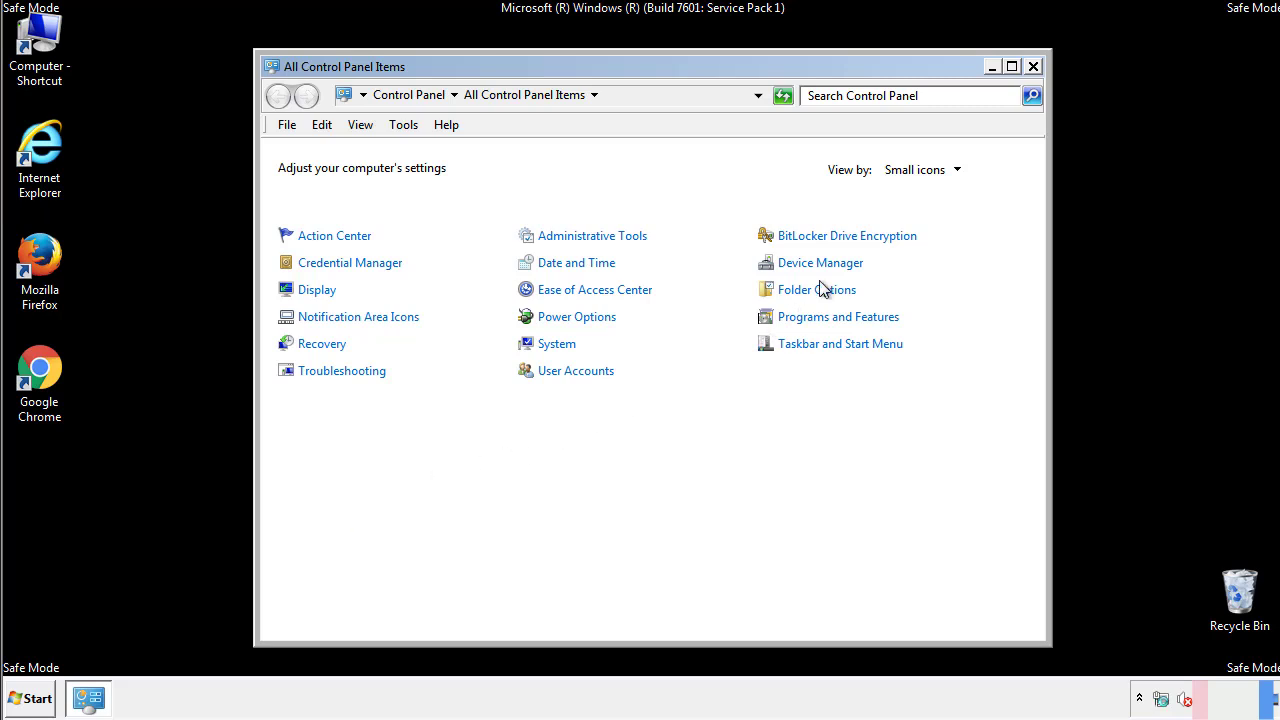
{"action": "left_click", "coordinate": [818, 291]}
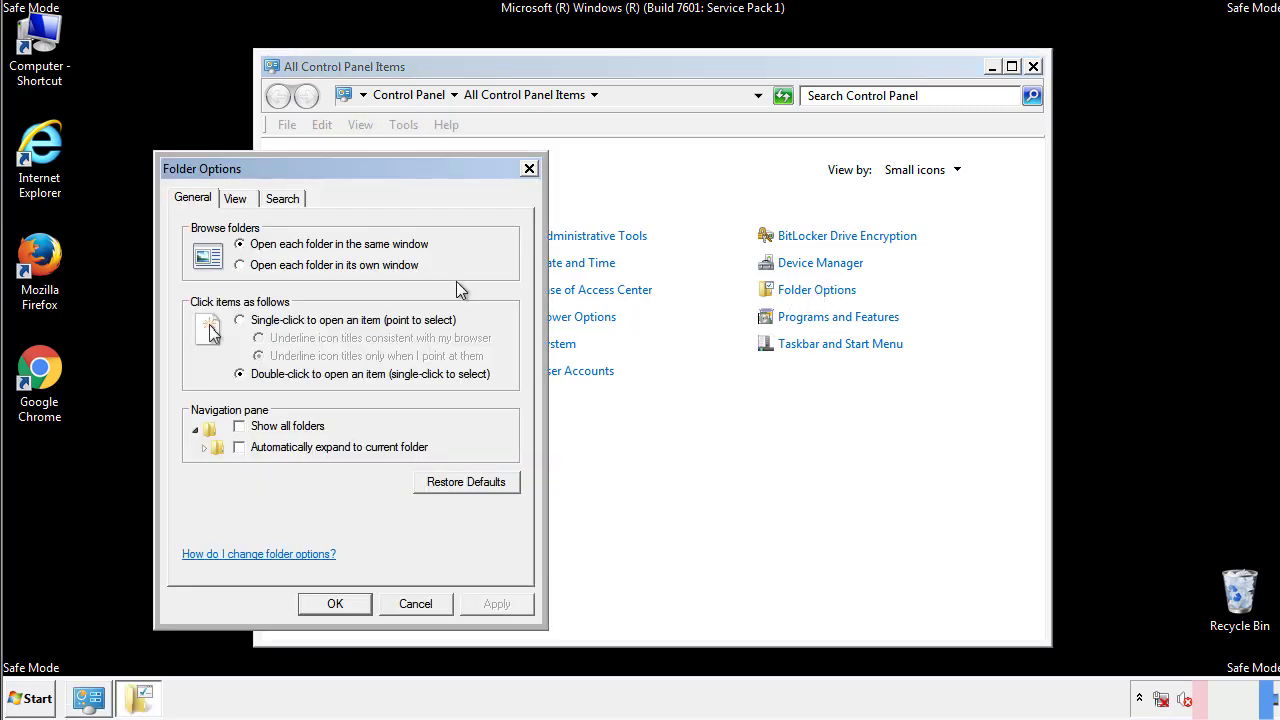
{"action": "left_click", "coordinate": [236, 200]}
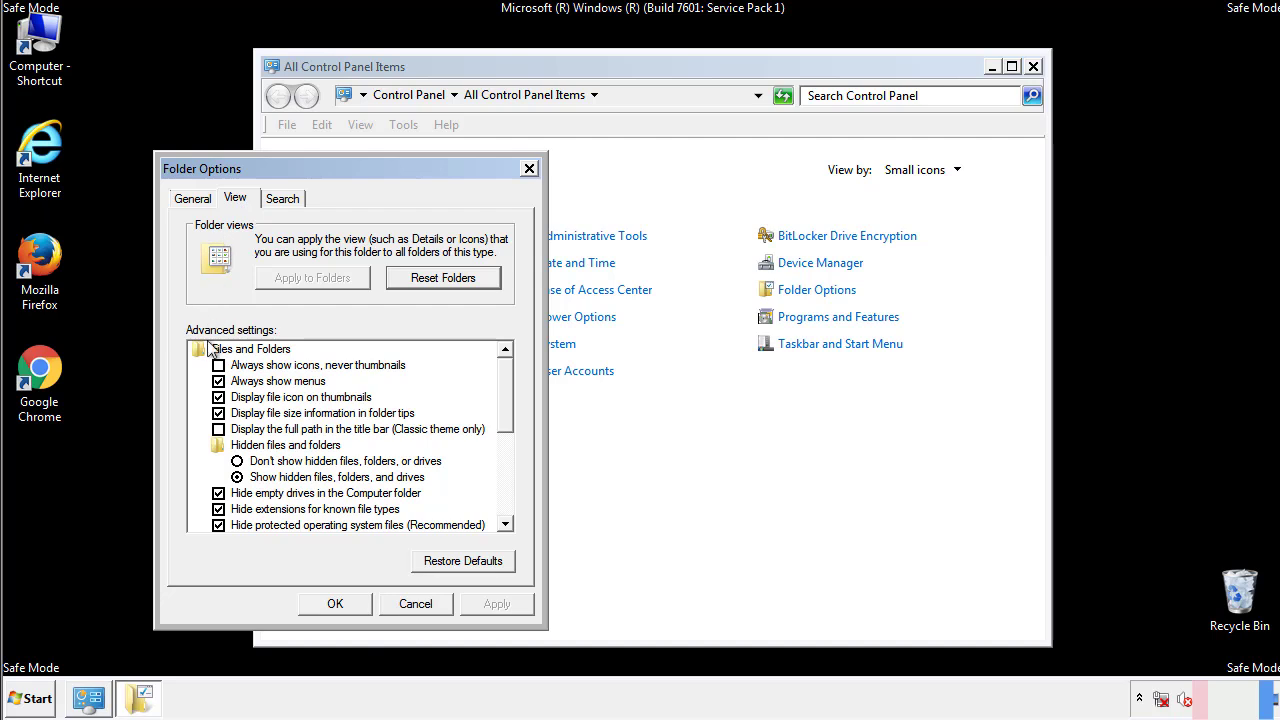
{"action": "left_click", "coordinate": [219, 413]}
{"action": "left_click", "coordinate": [345, 601]}
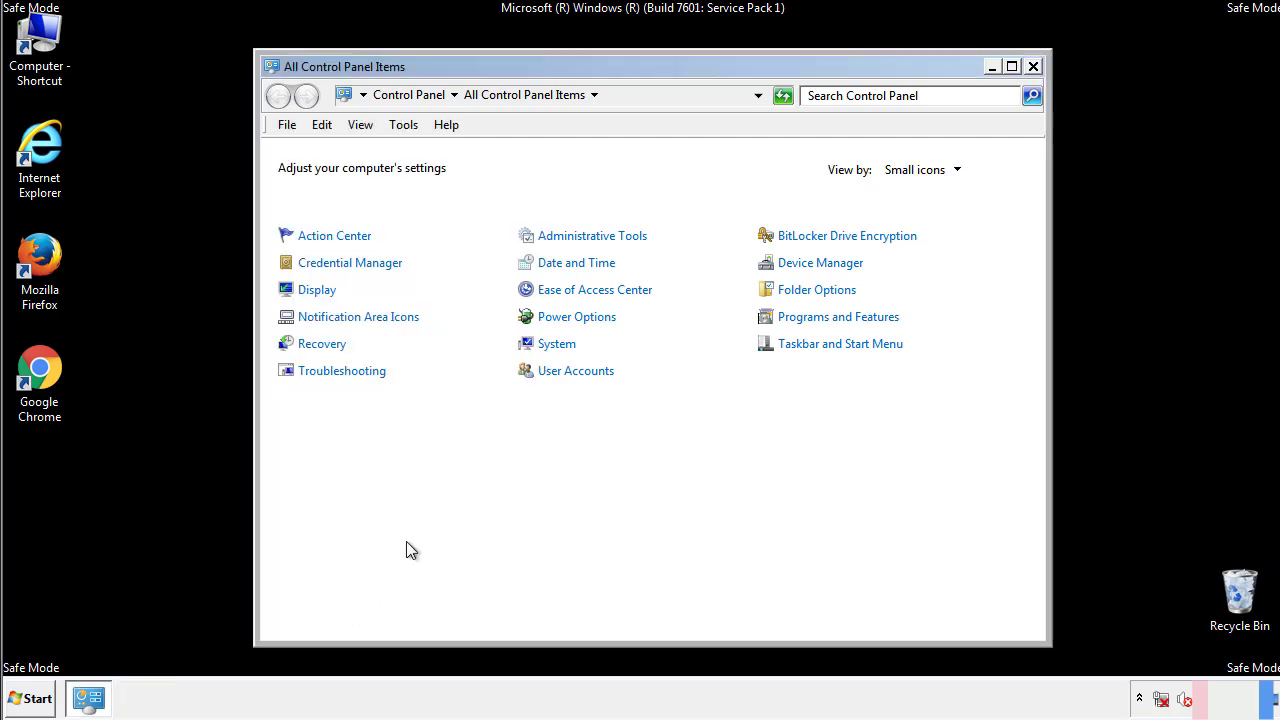
{"action": "left_click", "coordinate": [1033, 66]}
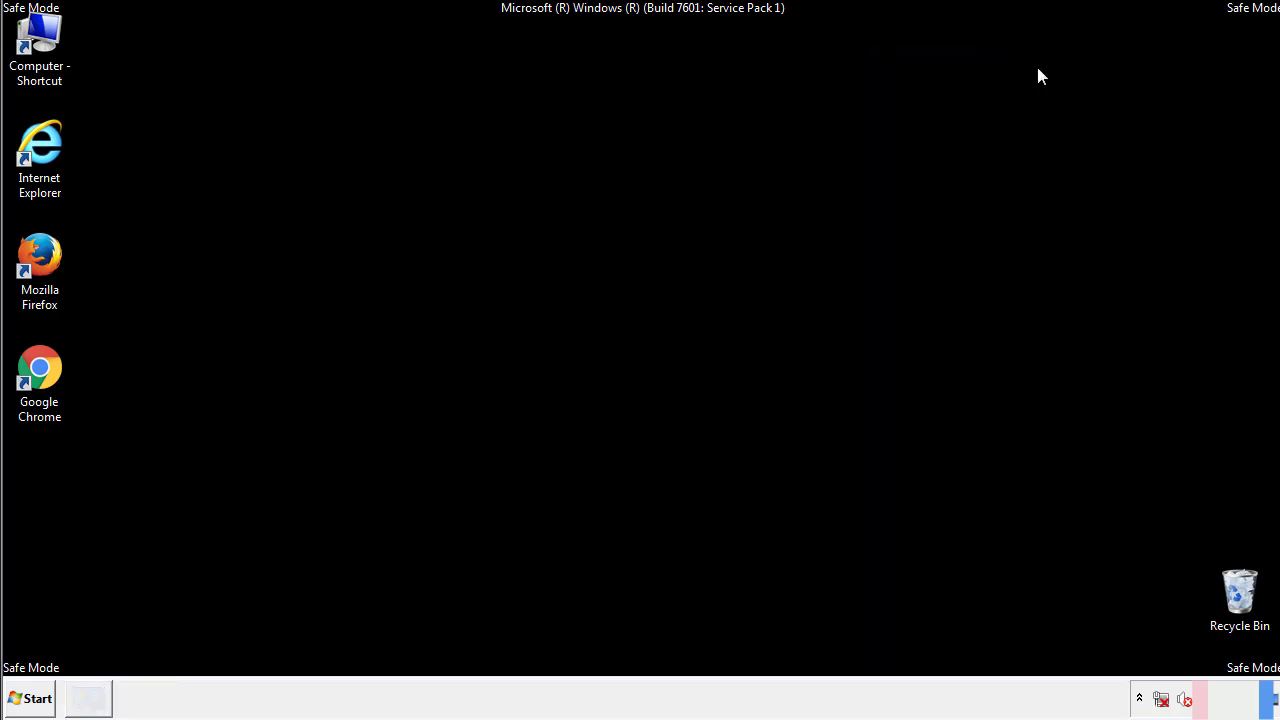
Browse to the folder C:\Windows\System32\drivers\etc on the local disk
{"action": "double_click", "coordinate": [55, 42]}
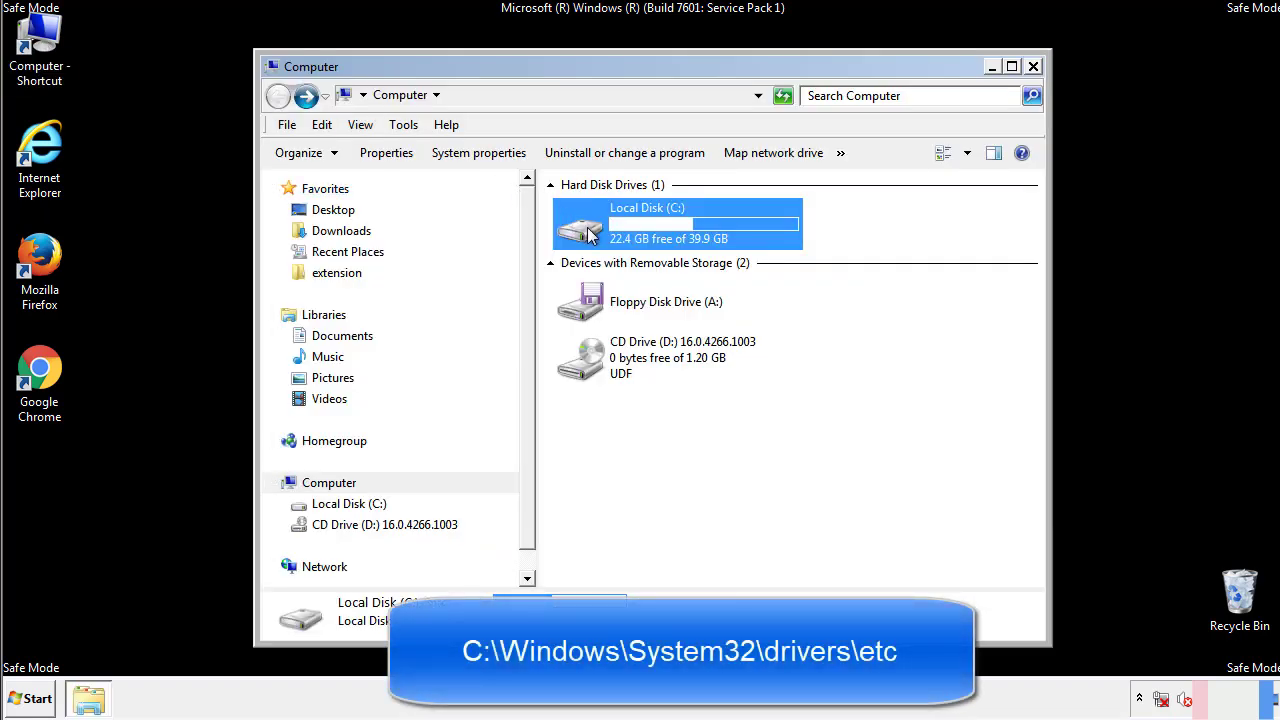
{"action": "double_click", "coordinate": [584, 232]}
{"action": "left_click", "coordinate": [585, 368]}
{"action": "double_click", "coordinate": [585, 368]}
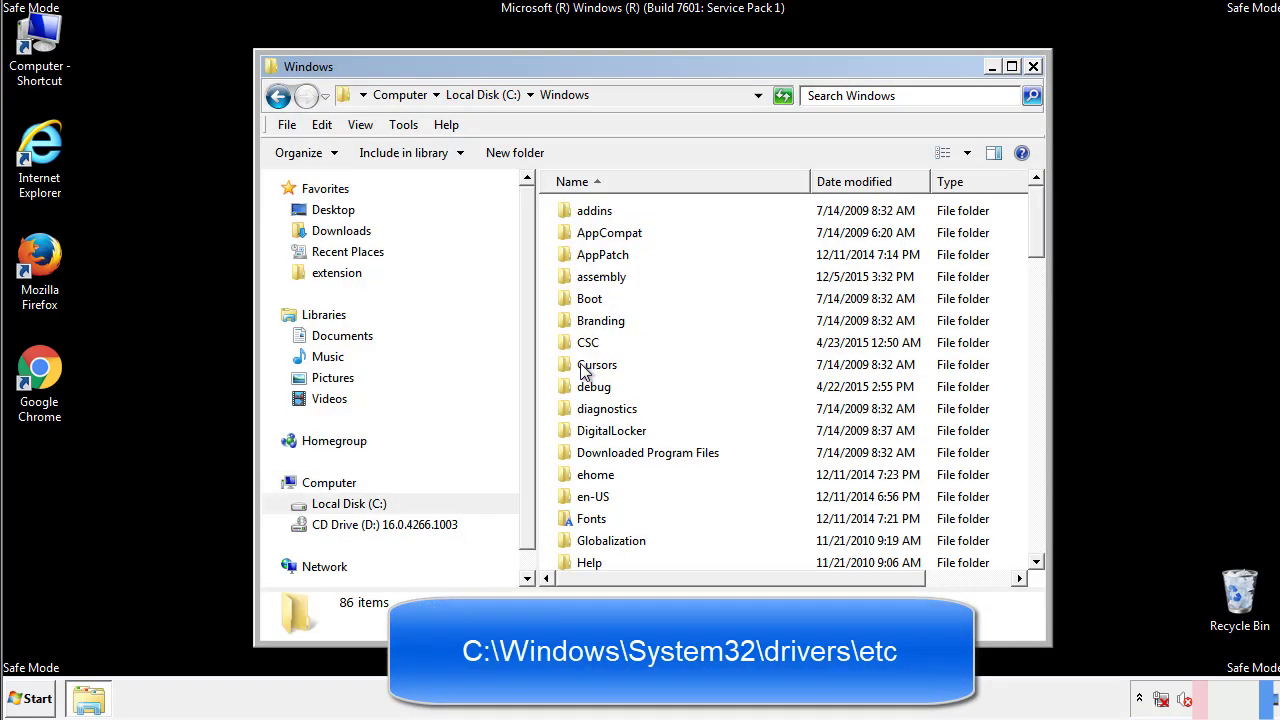
{"action": "scroll", "coordinate": [589, 450], "scroll_direction": "down", "scroll_amount": 2}
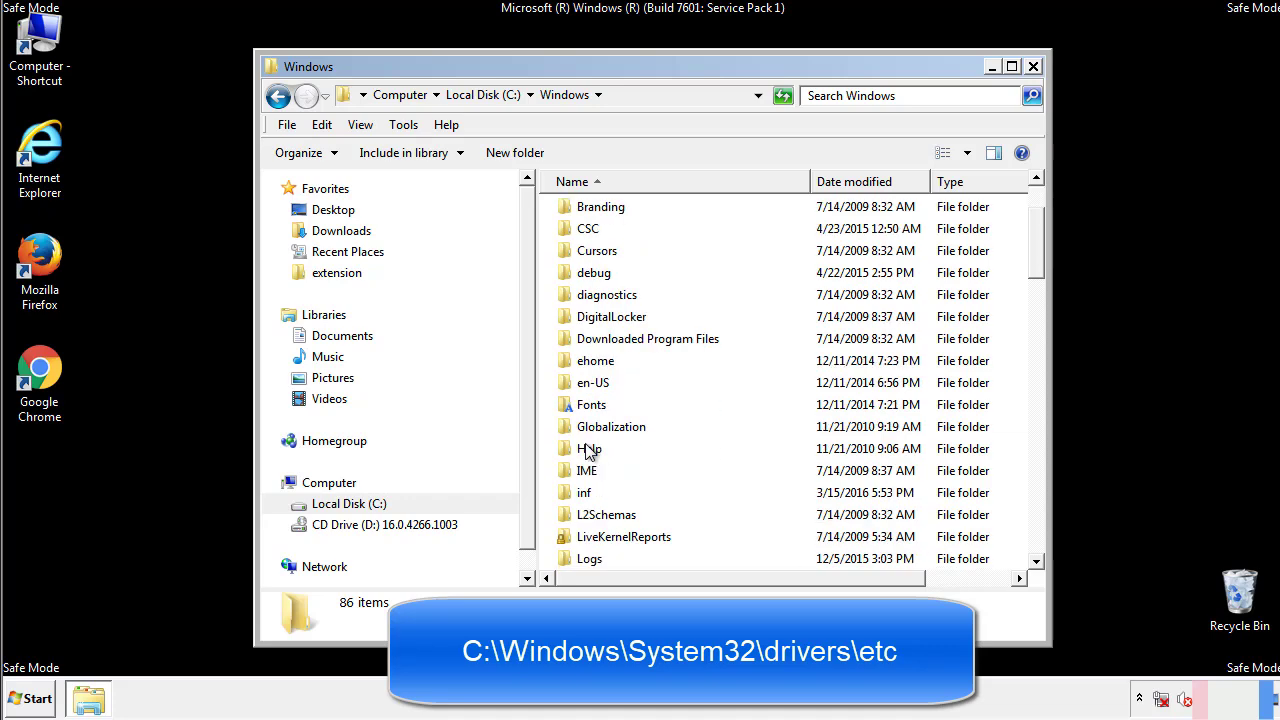
{"action": "scroll", "coordinate": [589, 452], "scroll_direction": "down", "scroll_amount": 7}
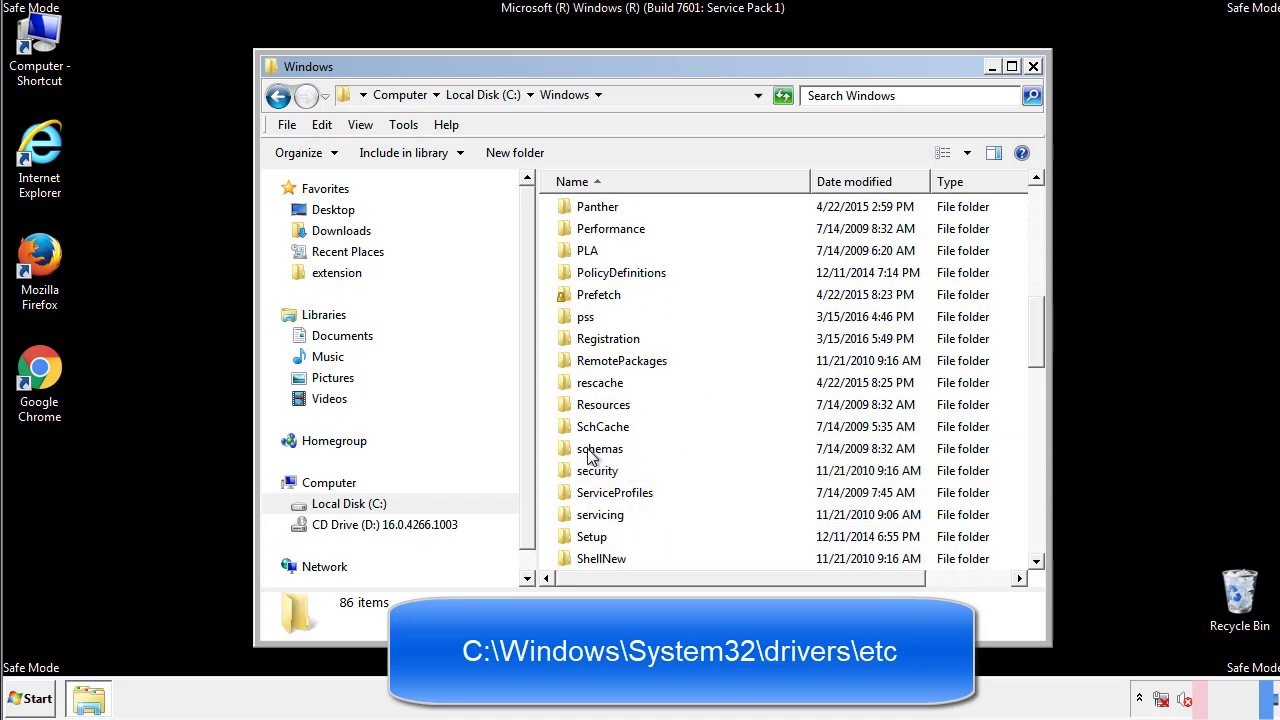
{"action": "scroll", "coordinate": [589, 452], "scroll_direction": "down", "scroll_amount": 2}
{"action": "double_click", "coordinate": [605, 515]}
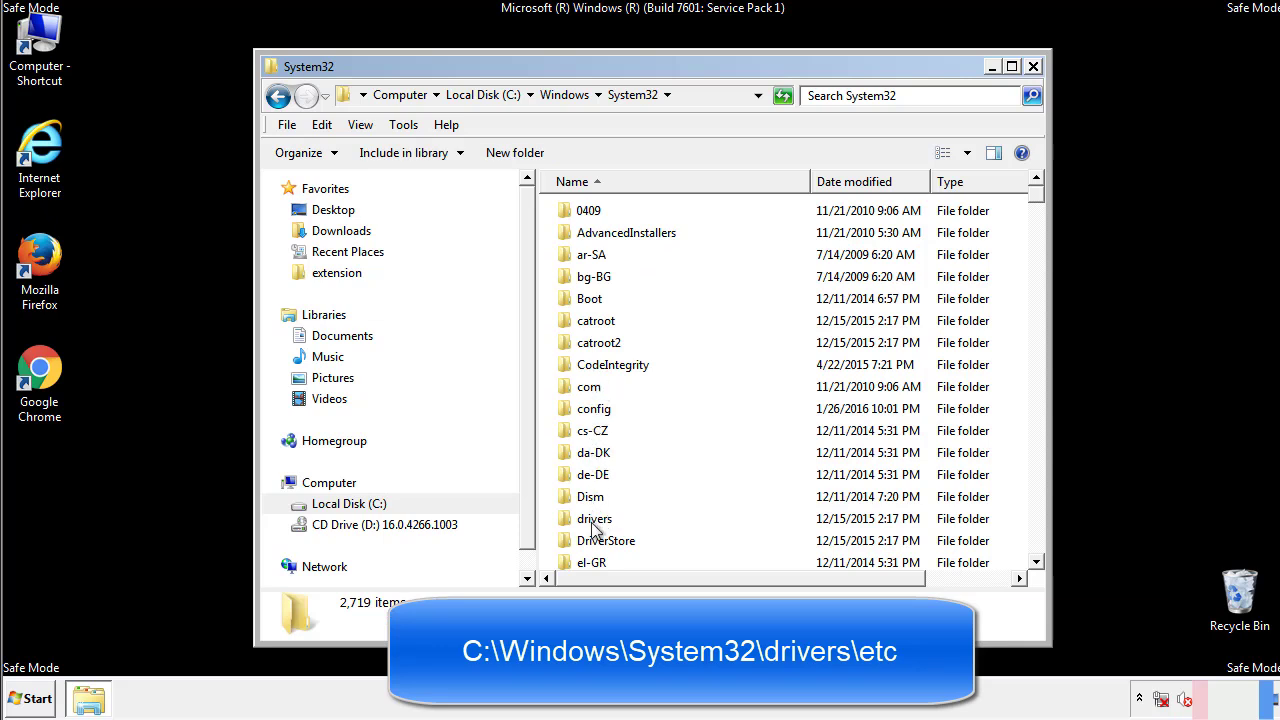
{"action": "double_click", "coordinate": [594, 519]}
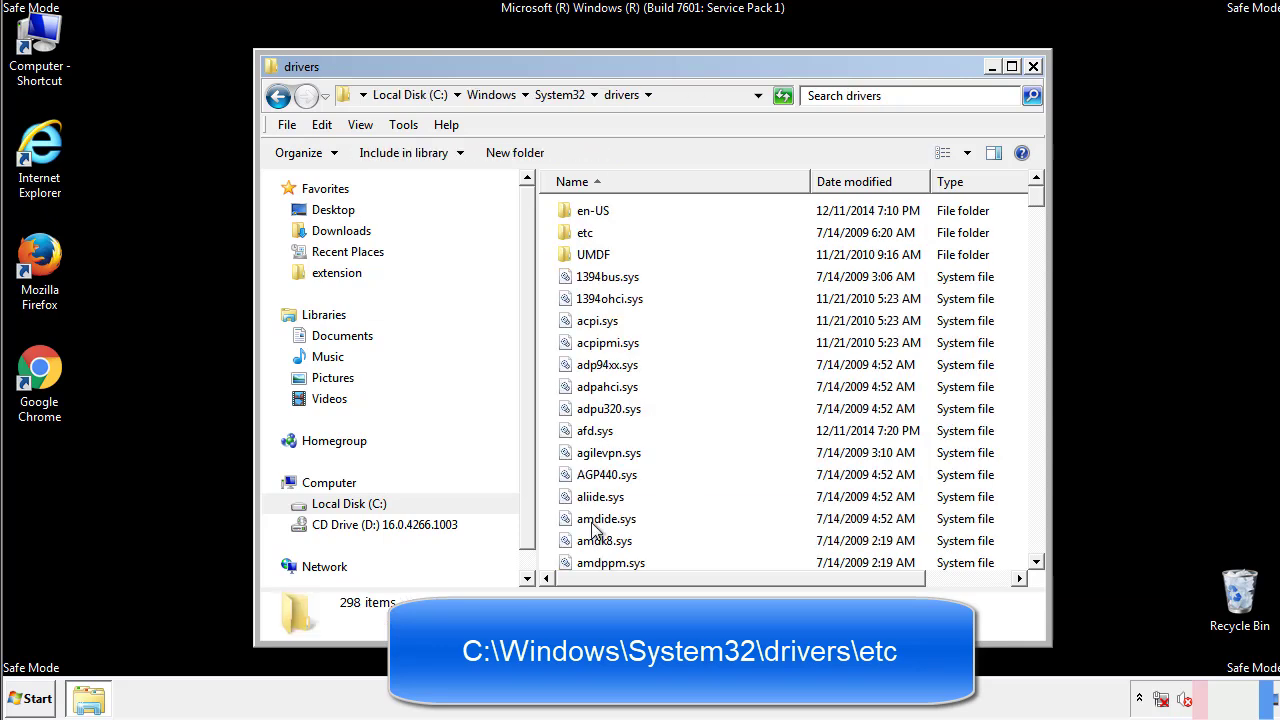
{"action": "double_click", "coordinate": [572, 240]}
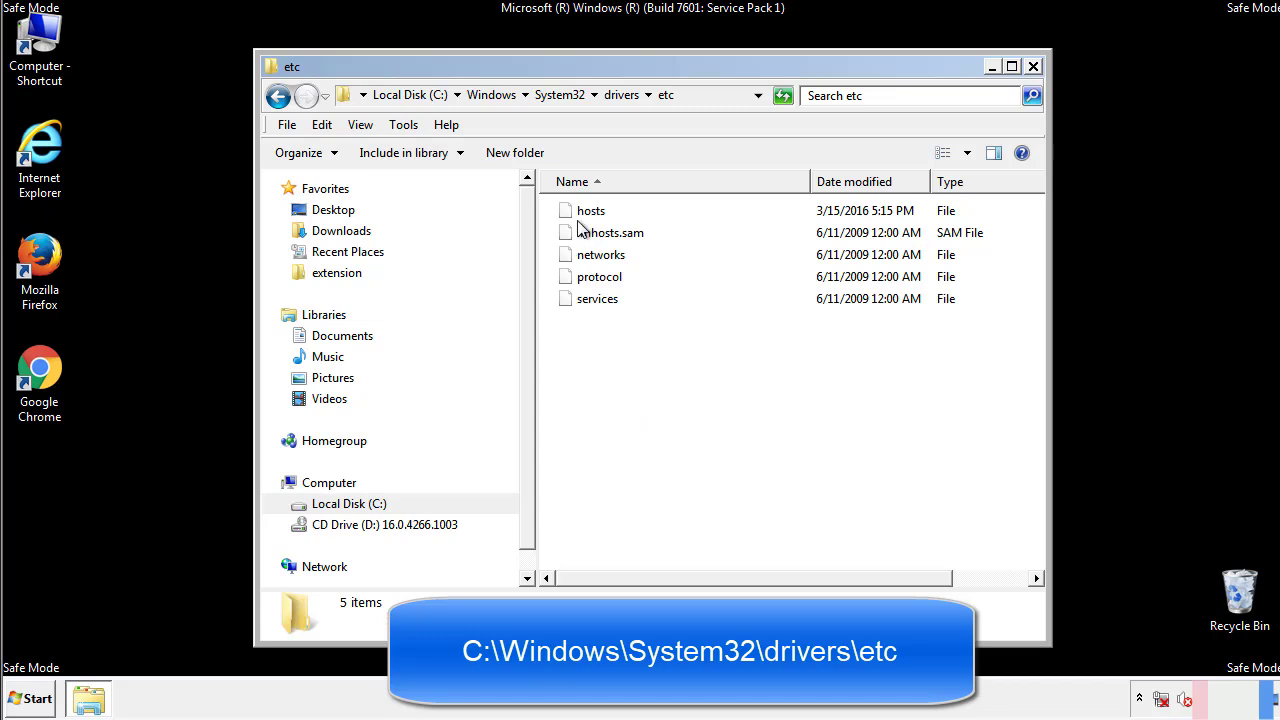
Open the hosts file in Notepad and move its window so the whole text is readable
{"action": "double_click", "coordinate": [585, 212]}
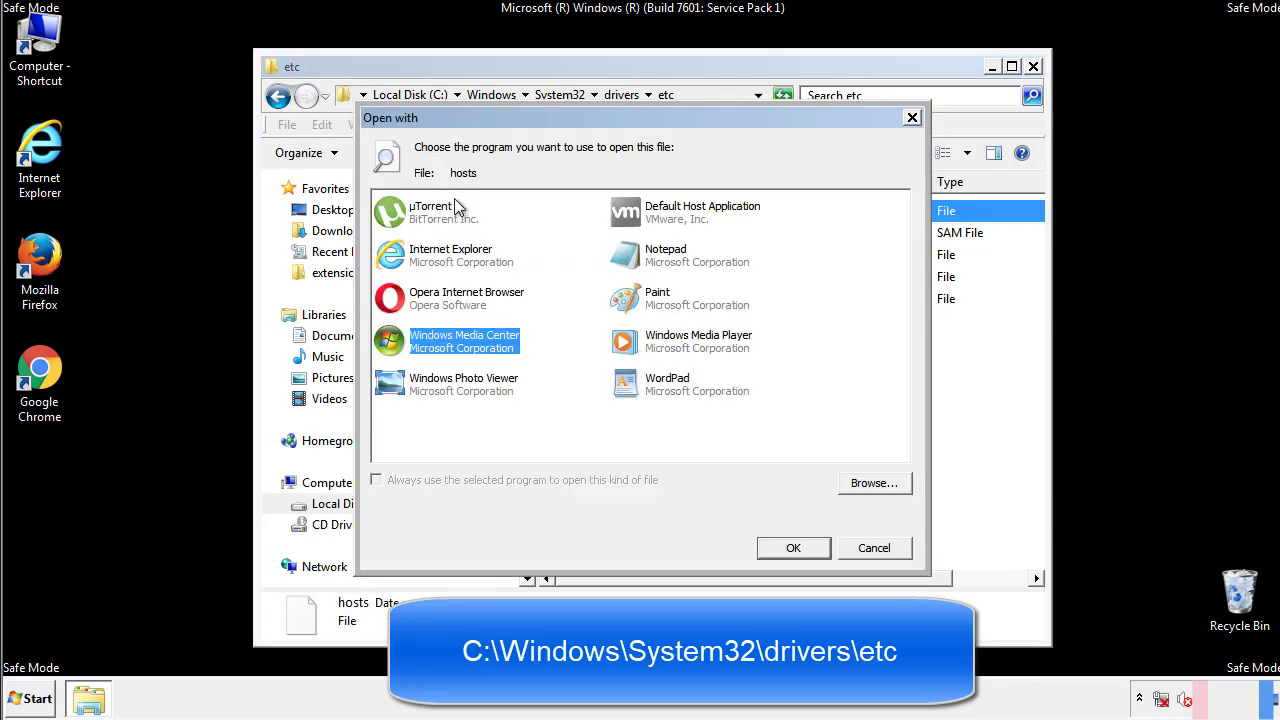
{"action": "left_click", "coordinate": [648, 262]}
{"action": "left_click", "coordinate": [789, 546]}
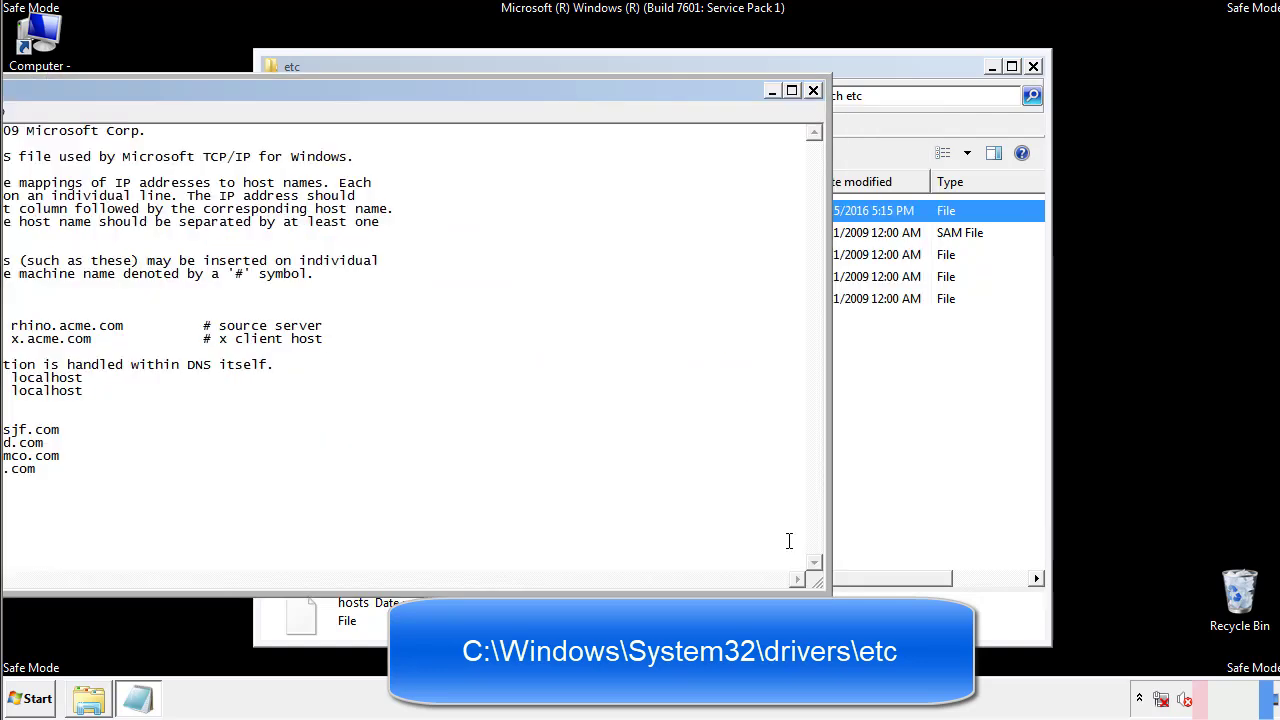
{"action": "left_click_drag", "start_coordinate": [523, 90], "coordinate": [816, 116]}
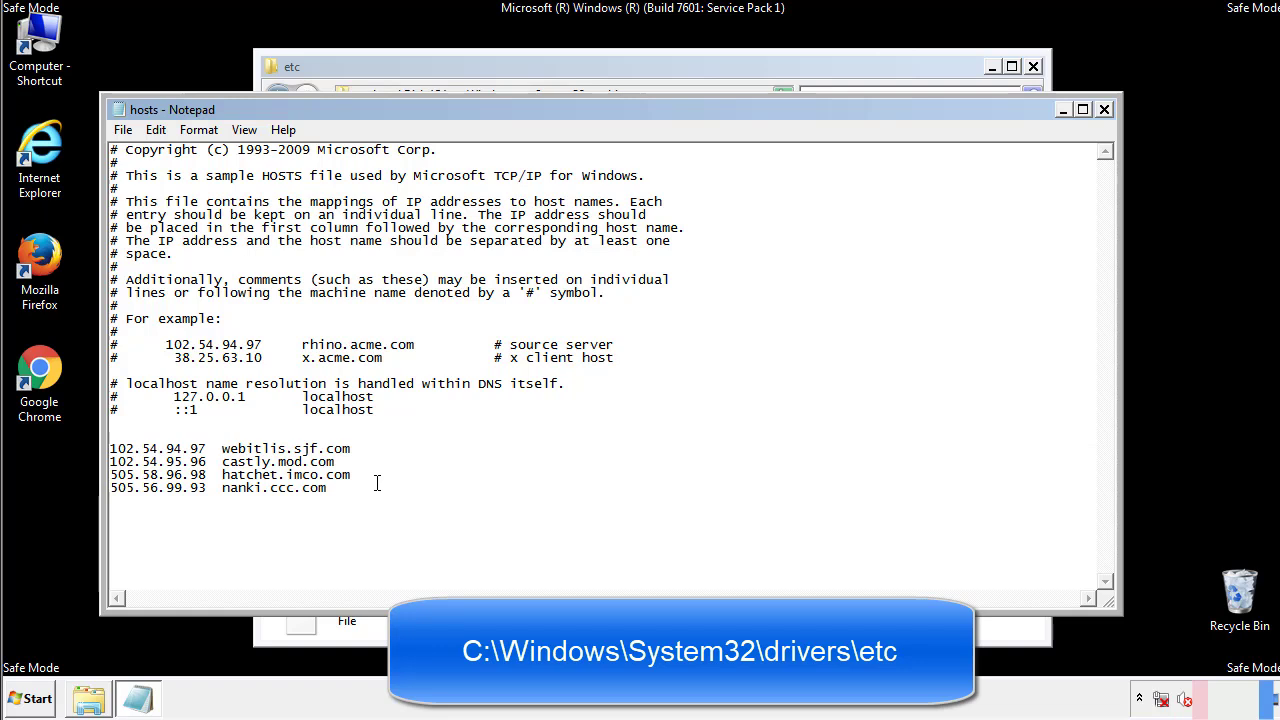
Delete the four suspicious IP and host name entries below the localhost lines, and close the hosts file and its folder
{"action": "left_click_drag", "start_coordinate": [358, 490], "coordinate": [110, 448]}
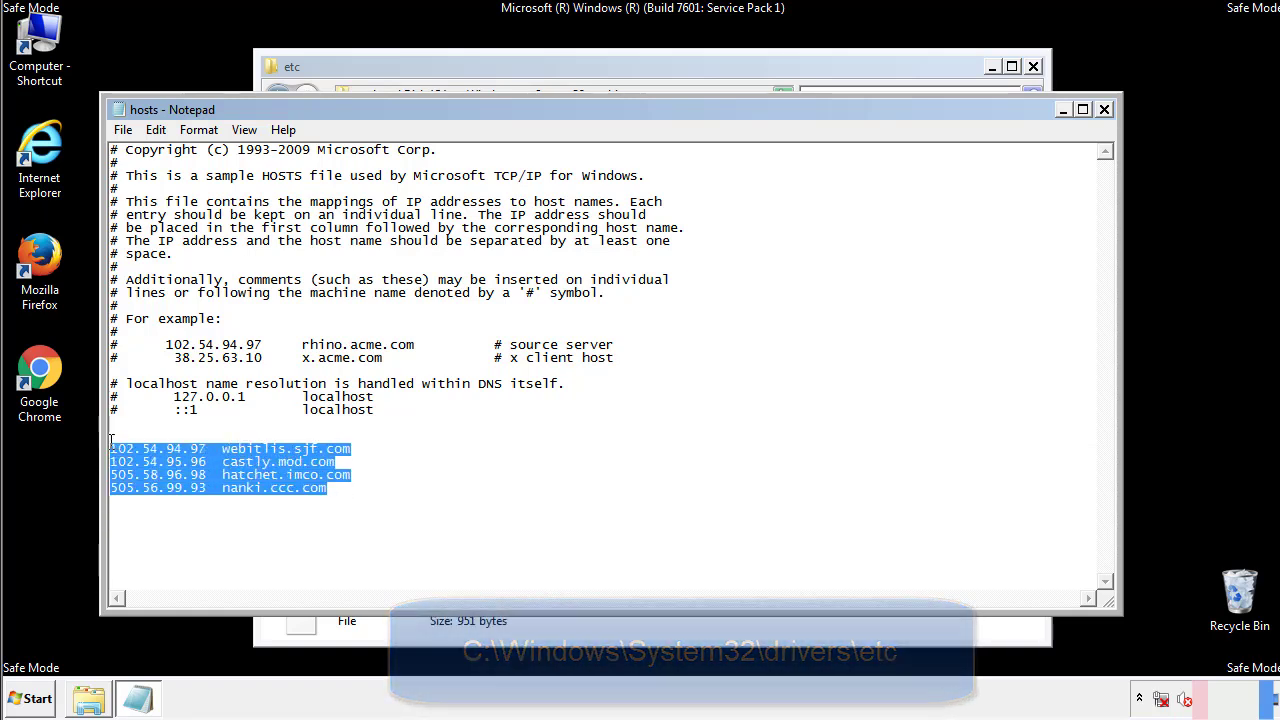
{"action": "key", "text": "Delete"}
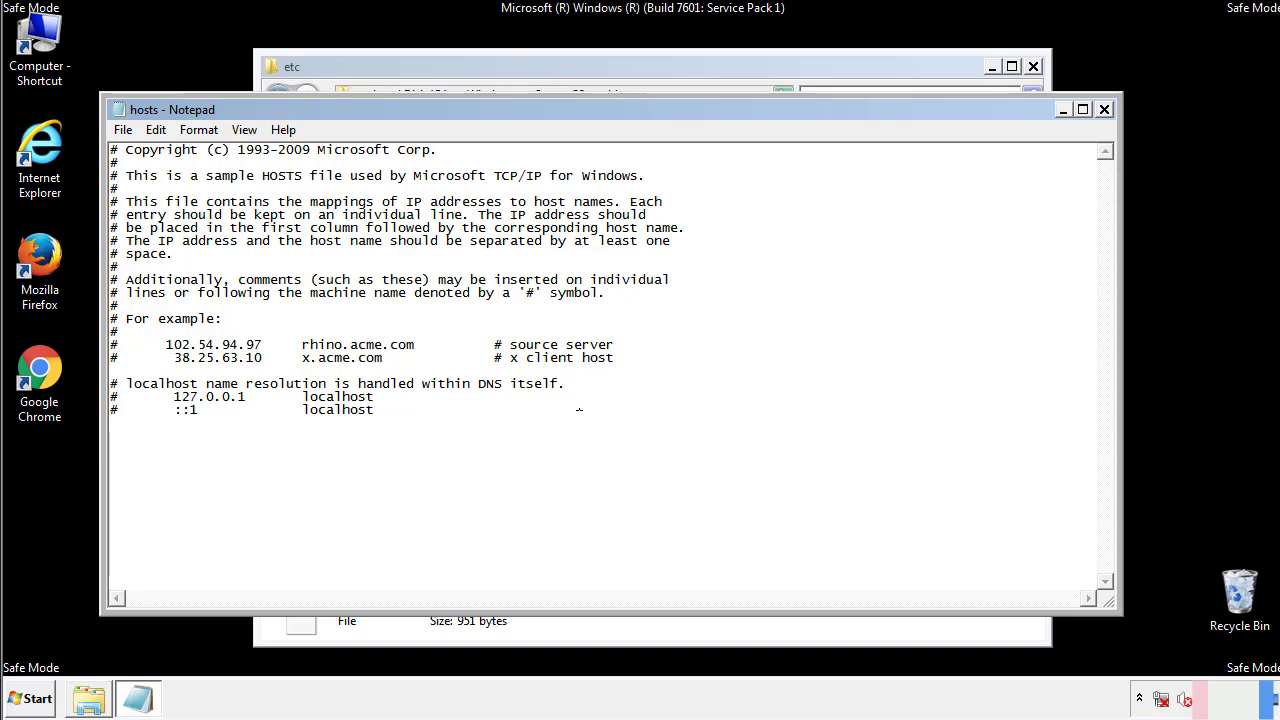
{"action": "left_click", "coordinate": [1104, 110]}
{"action": "left_click", "coordinate": [564, 367]}
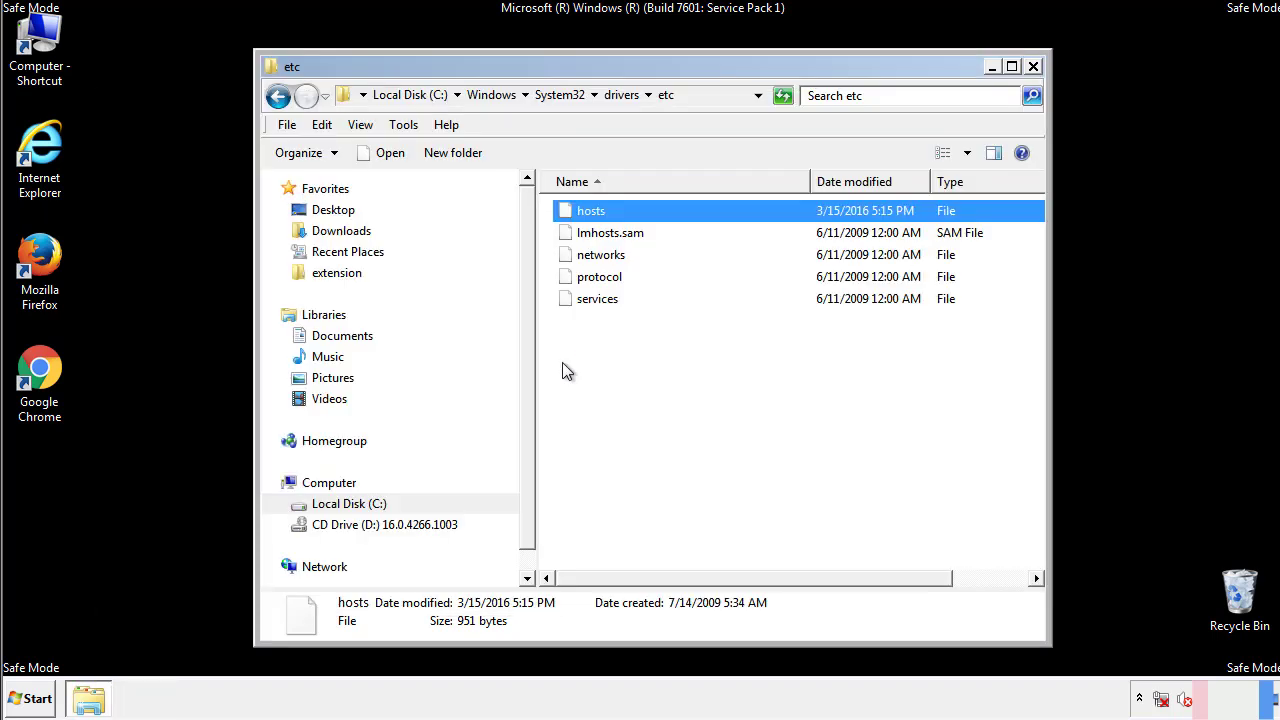
{"action": "left_click", "coordinate": [1033, 67]}
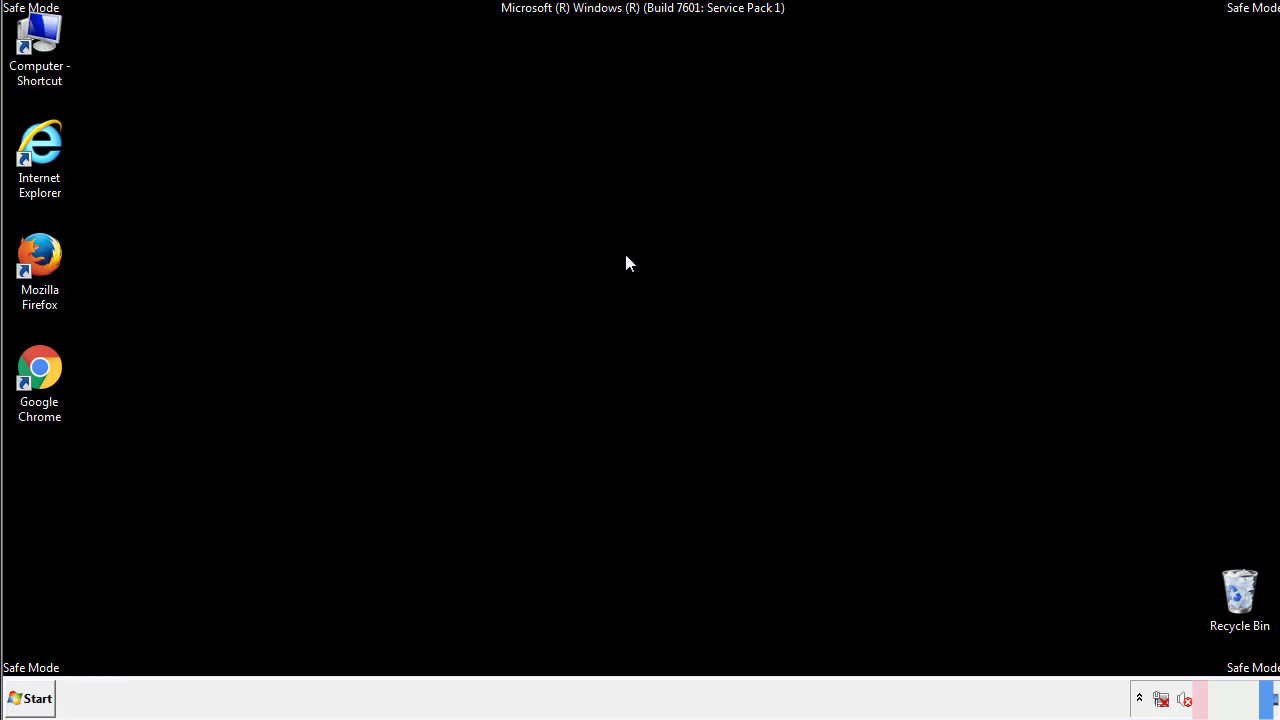
Open the current user's Startup programs folder in a file window
{"action": "left_click", "coordinate": [30, 697]}
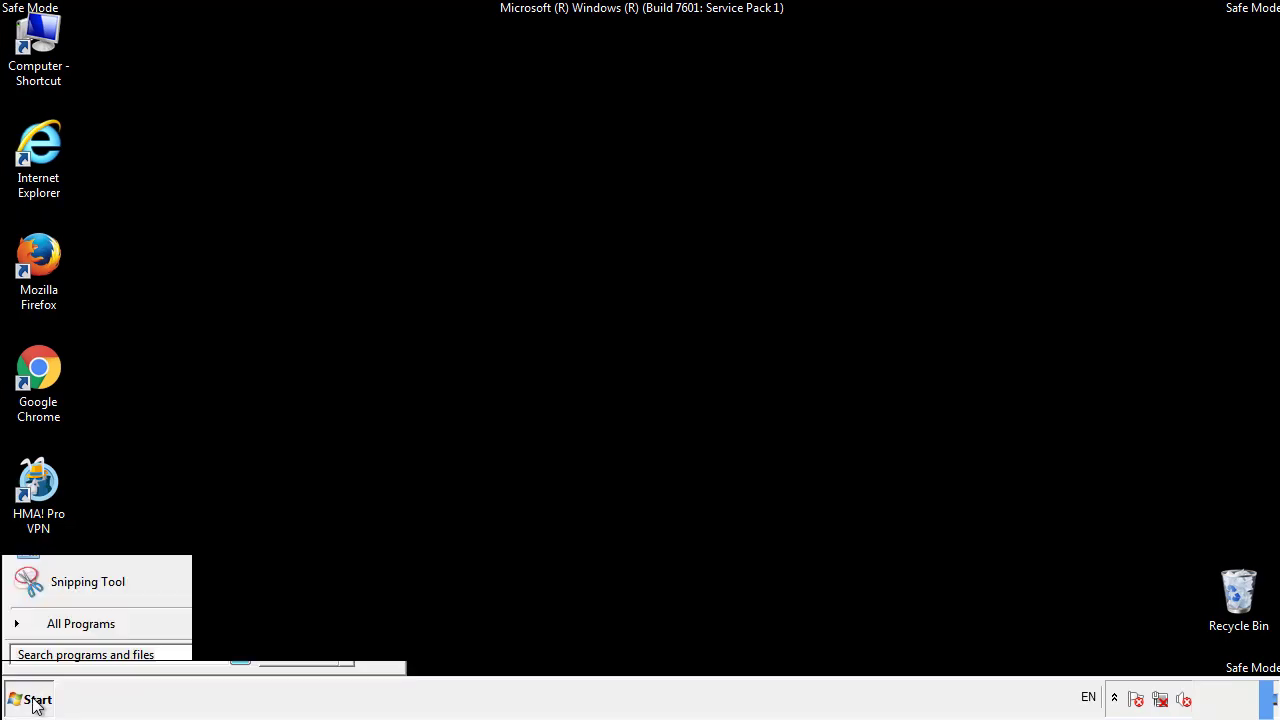
{"action": "left_click", "coordinate": [57, 631]}
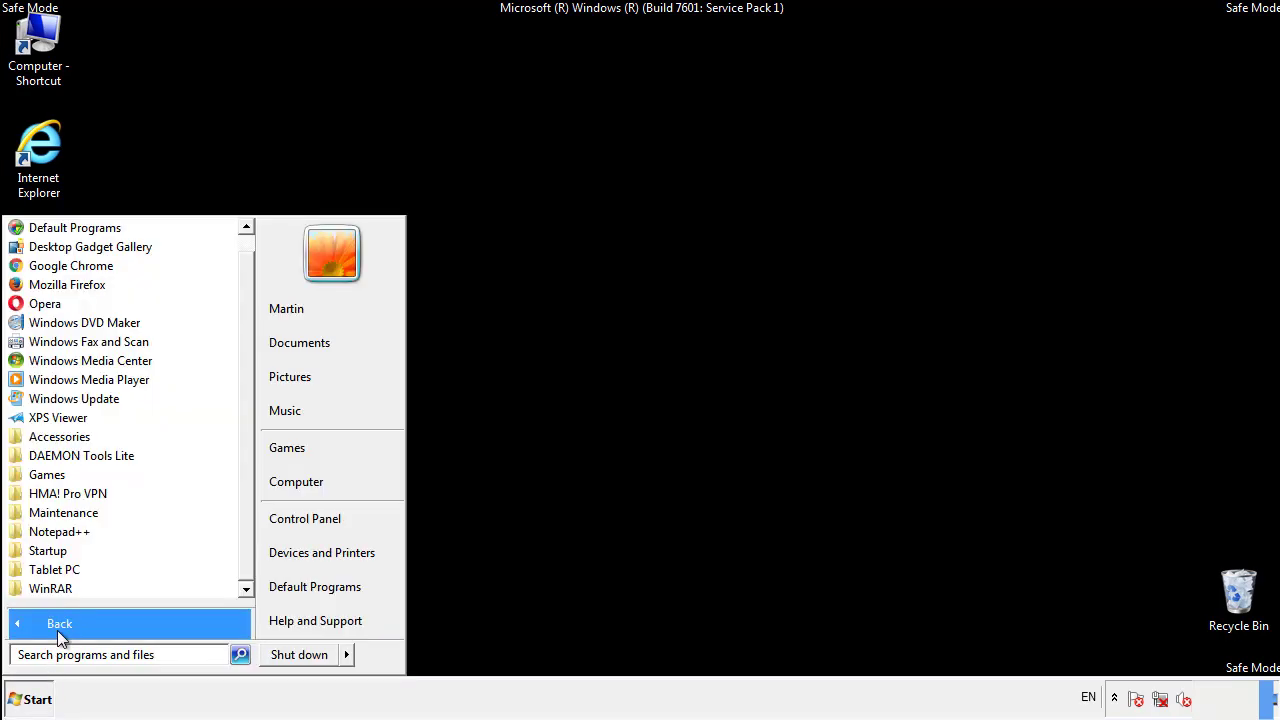
{"action": "right_click", "coordinate": [49, 549]}
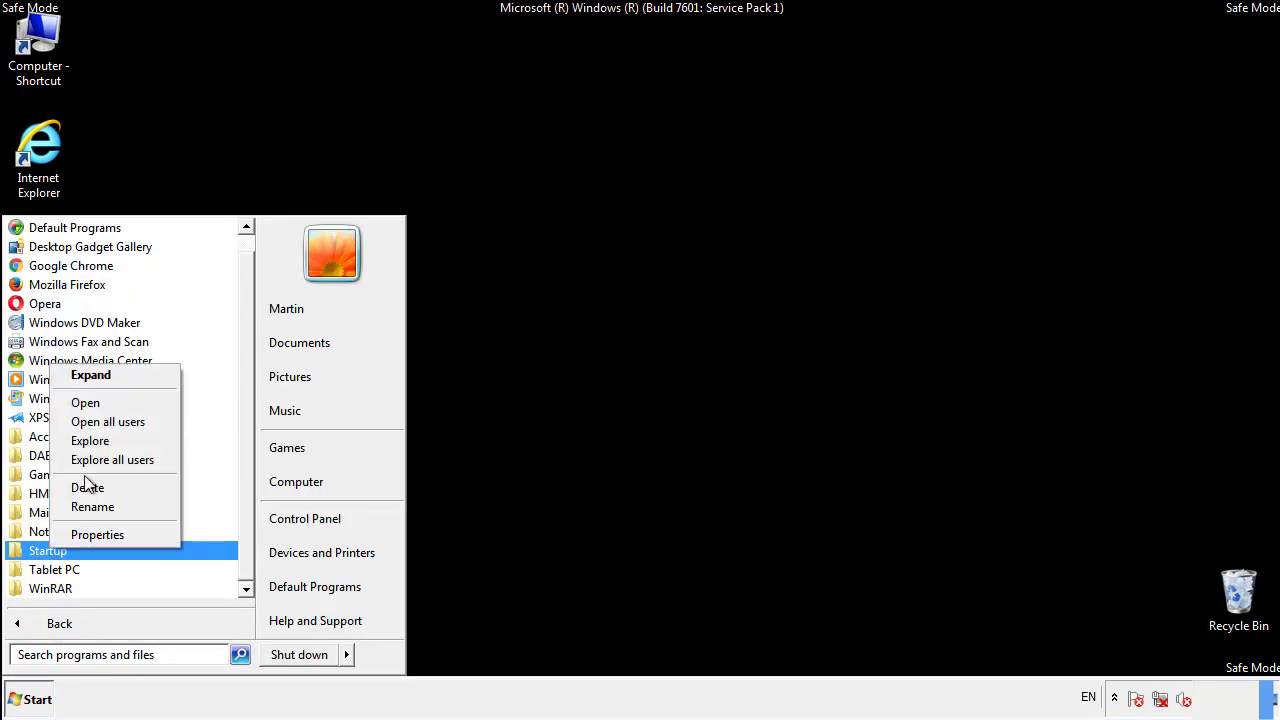
{"action": "left_click", "coordinate": [97, 402]}
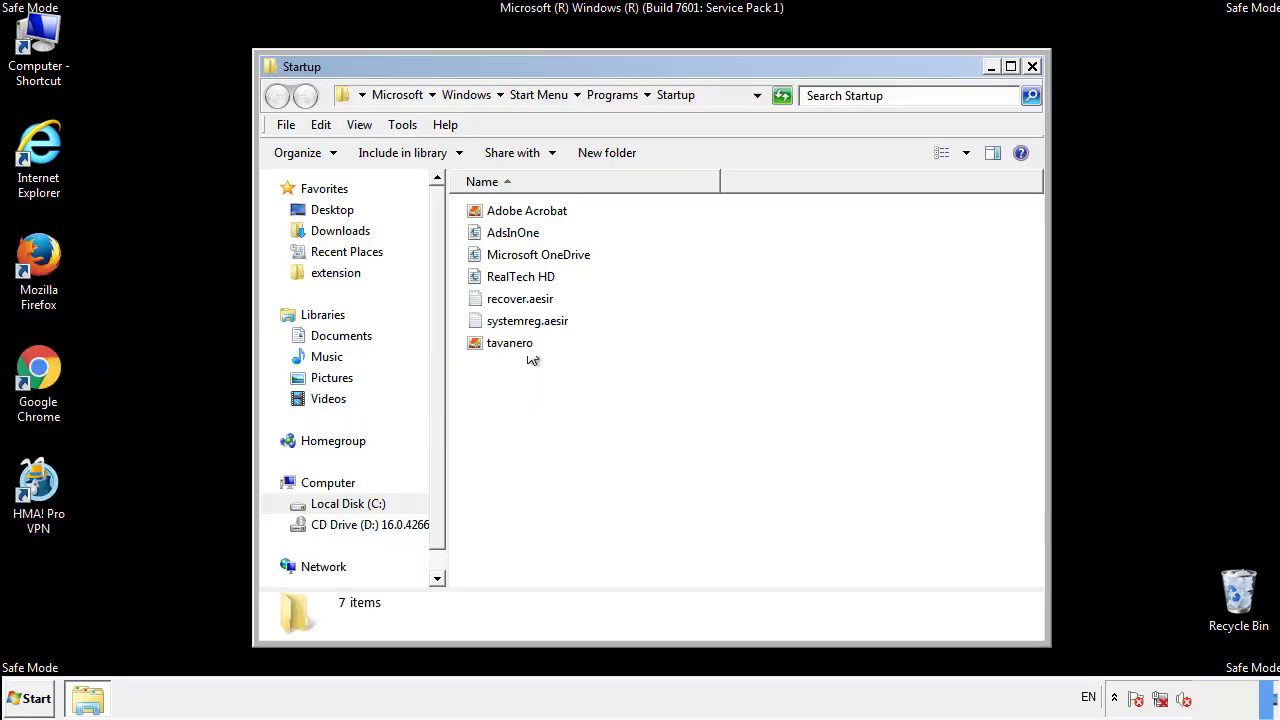
Delete AdsInOne, recover.aesir, systemreg.aesir and tavanero from the Startup folder, and close the folder window
{"action": "left_click", "coordinate": [521, 236]}
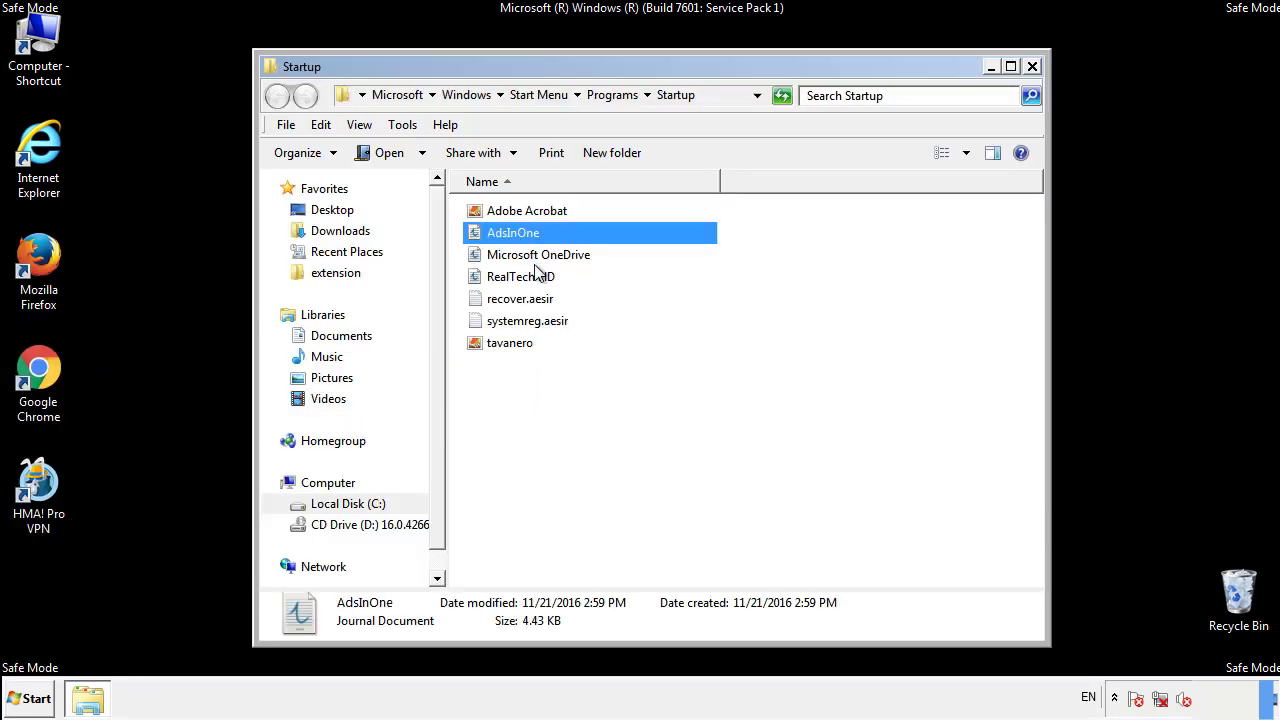
{"action": "left_click", "coordinate": [532, 299], "text": "ctrl"}
{"action": "left_click", "coordinate": [530, 321], "text": "ctrl"}
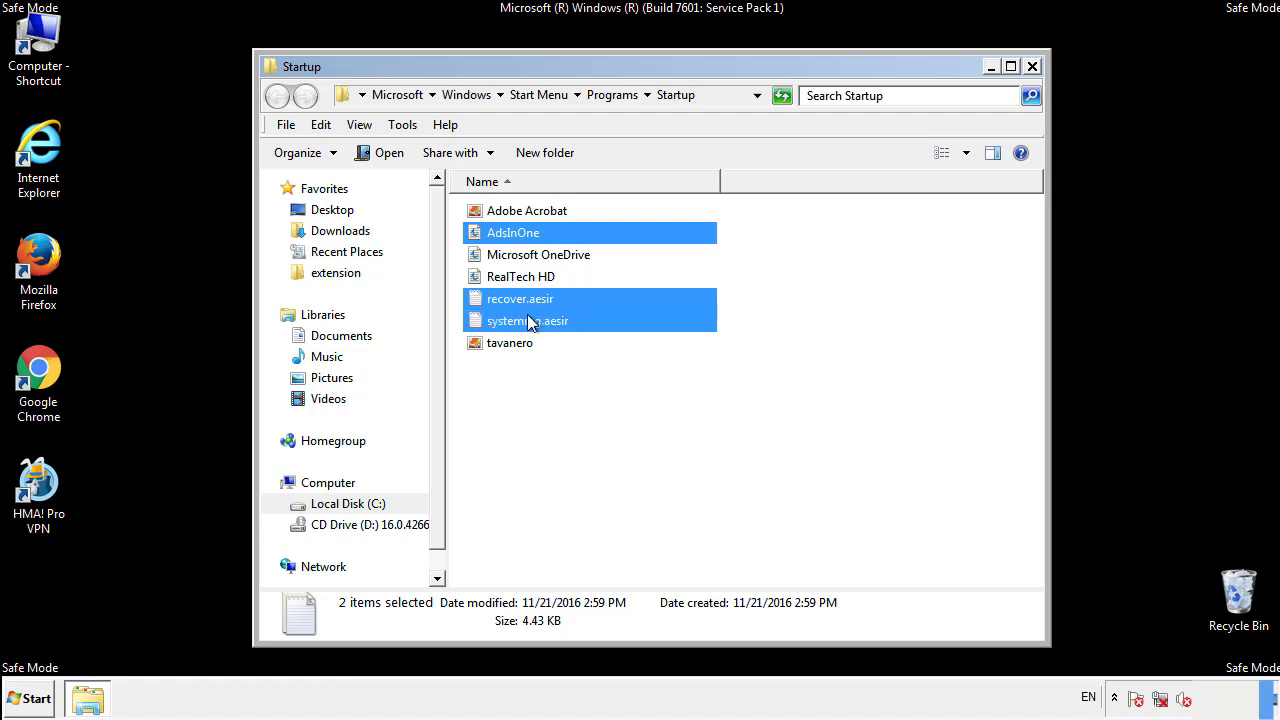
{"action": "left_click", "coordinate": [511, 340], "text": "ctrl"}
{"action": "right_click", "coordinate": [506, 344]}
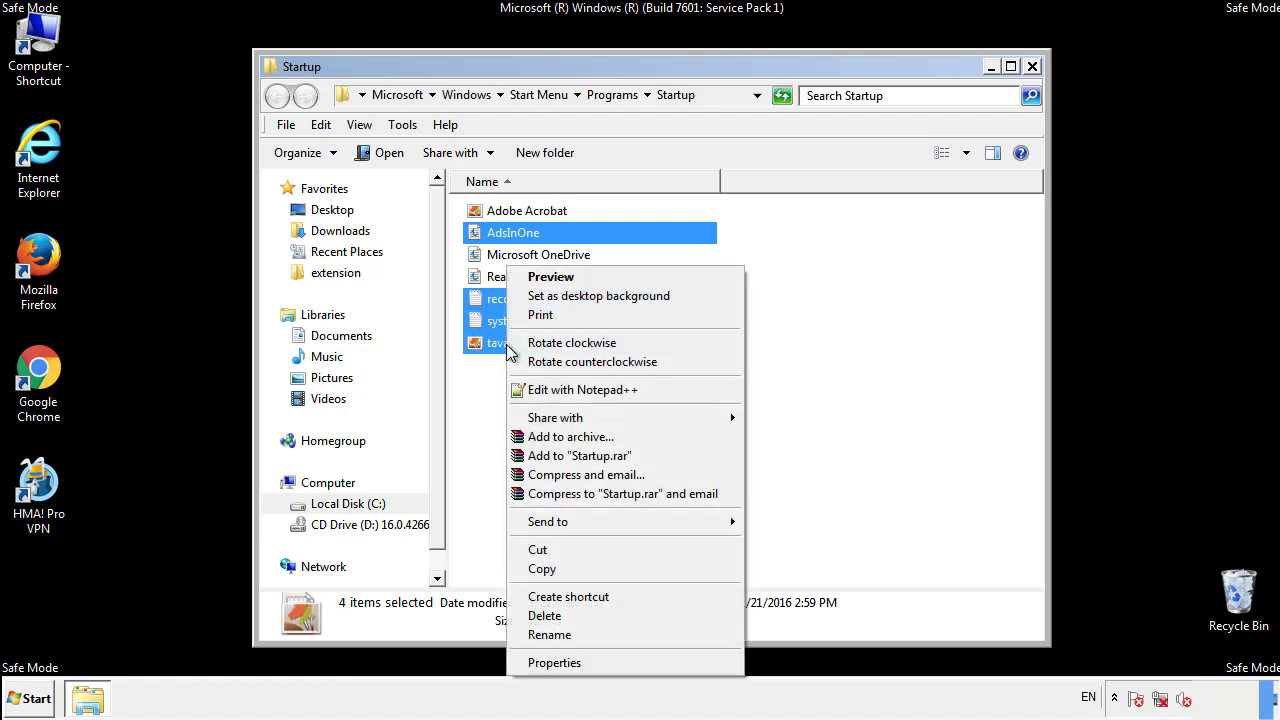
{"action": "left_click", "coordinate": [538, 615]}
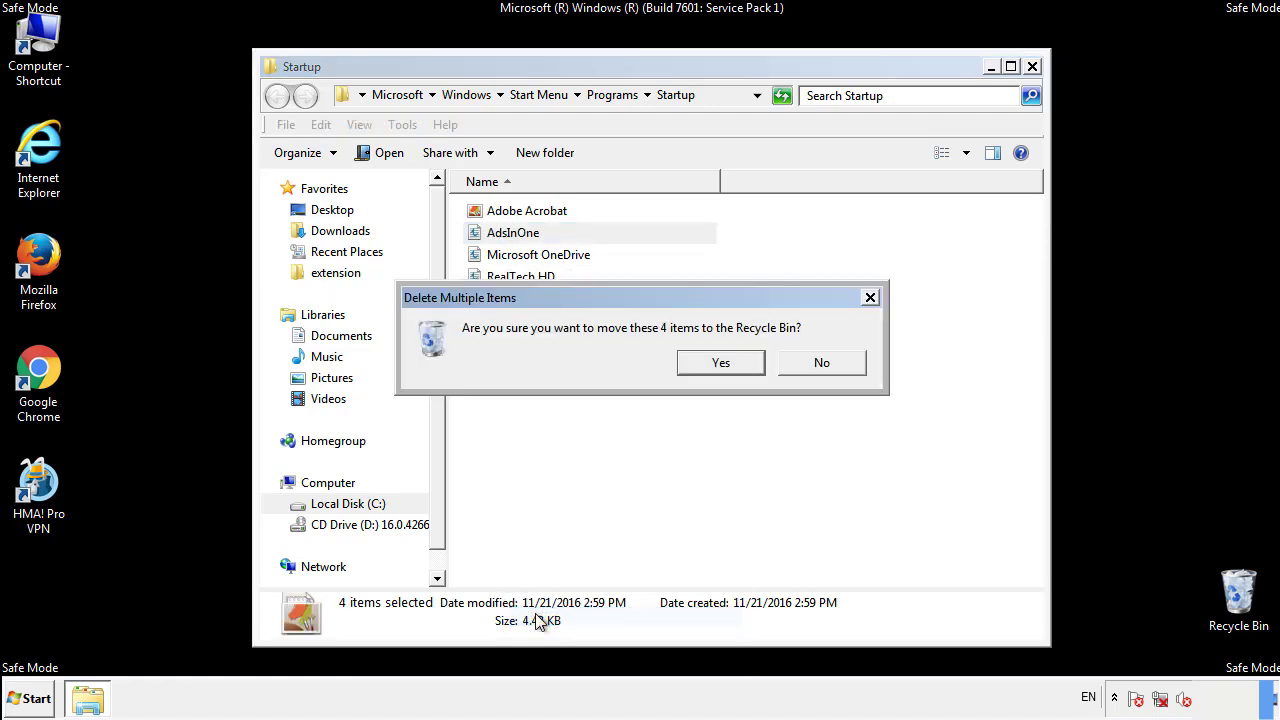
{"action": "left_click", "coordinate": [712, 366]}
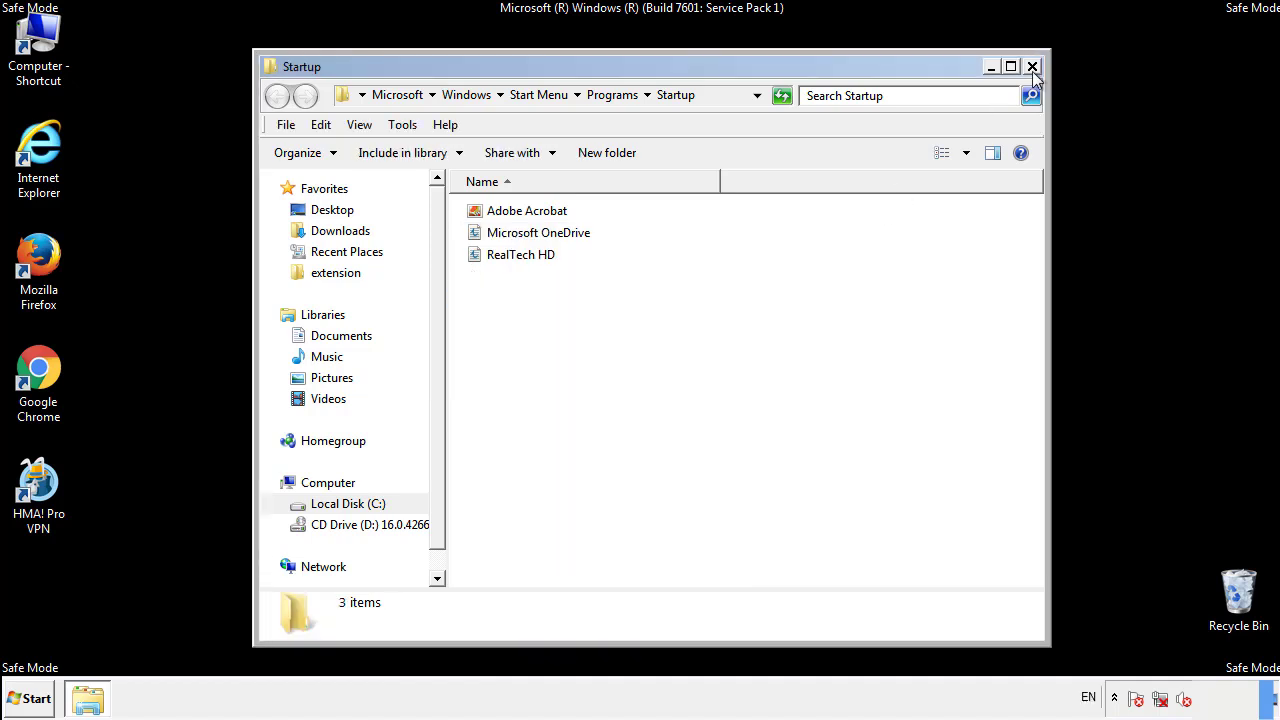
{"action": "left_click", "coordinate": [1032, 67]}
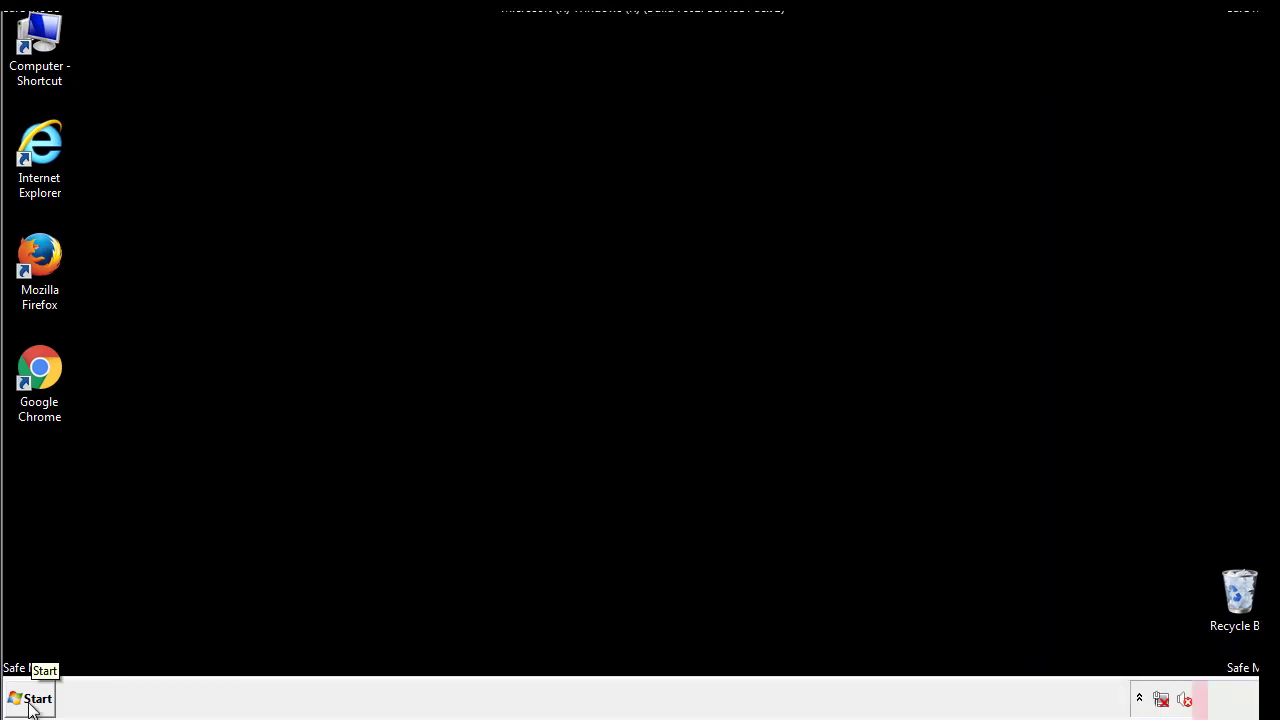
Open the Registry Editor by running regedit
{"action": "left_click", "coordinate": [30, 700]}
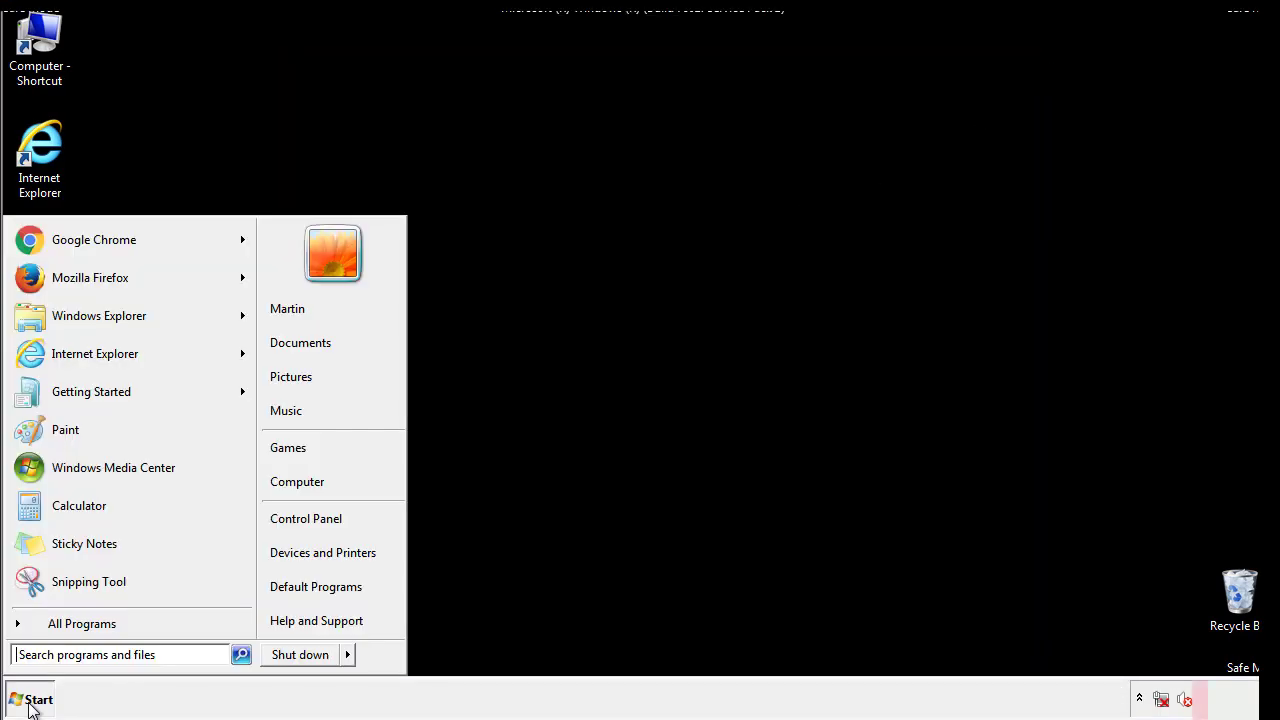
{"action": "left_click", "coordinate": [89, 655]}
{"action": "type", "text": "reged"}
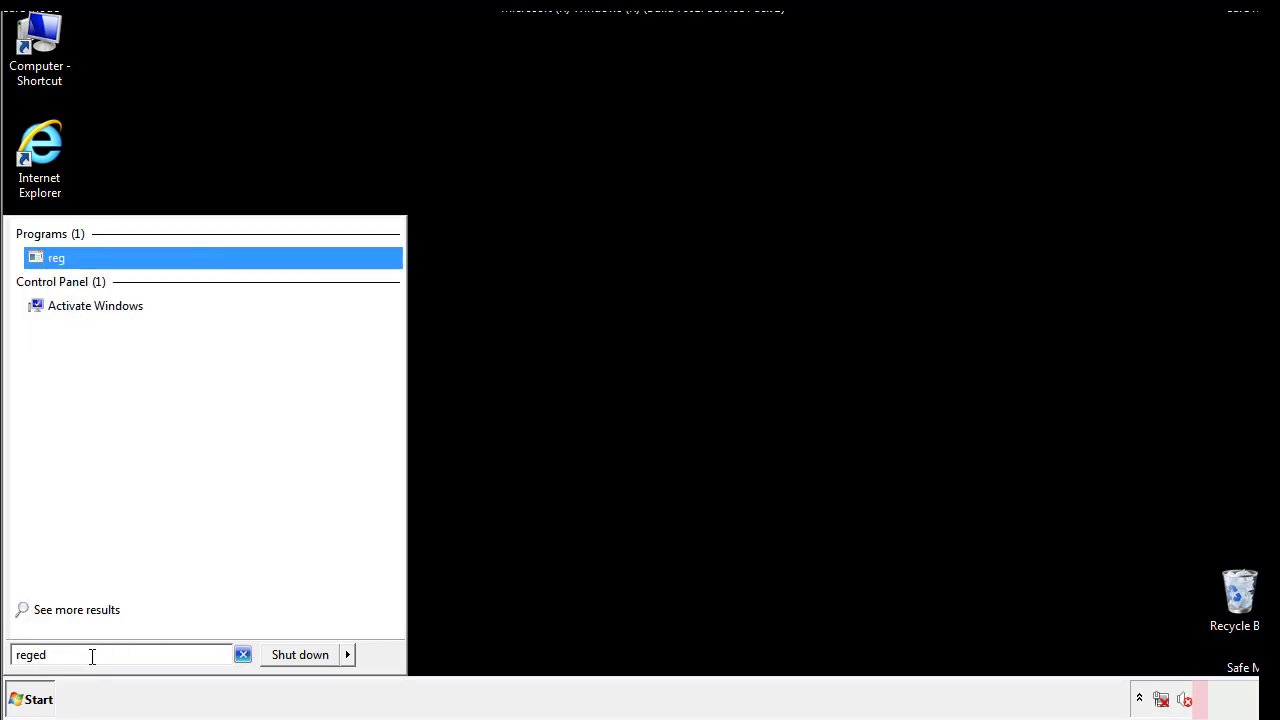
{"action": "type", "text": "it"}
{"action": "key", "text": "Return"}
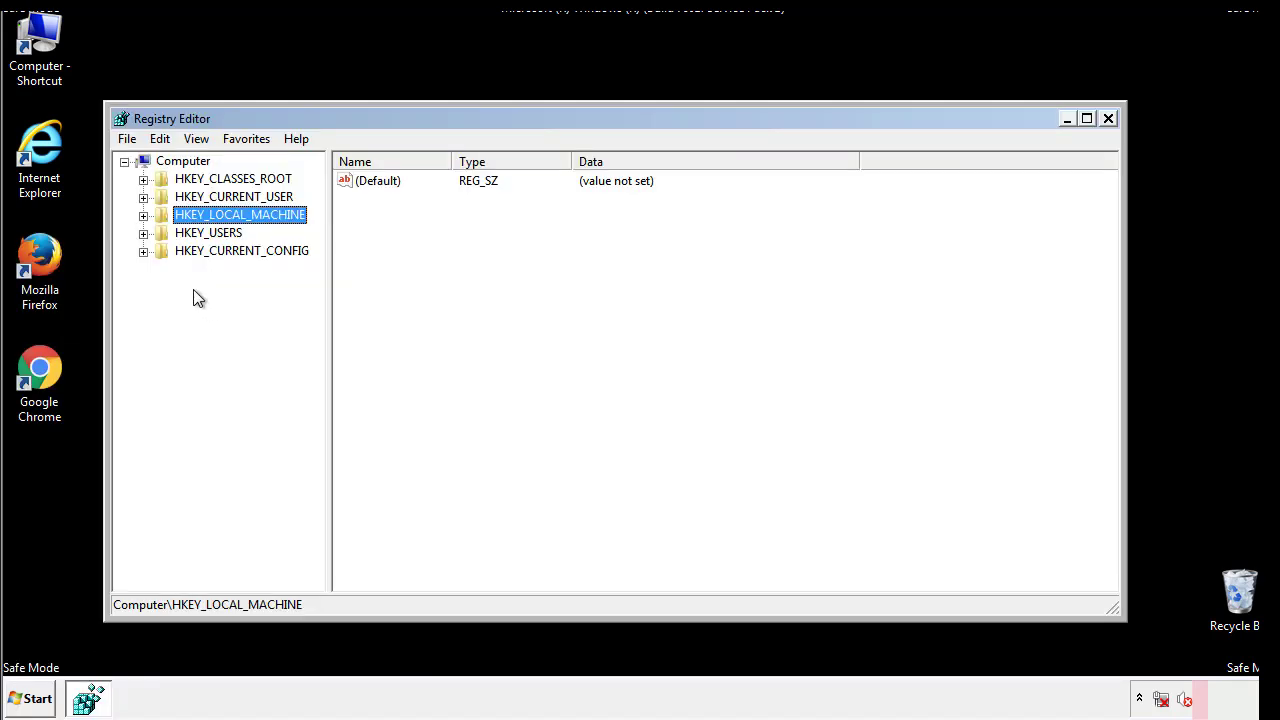
Browse to the registry key HKEY_LOCAL_MACHINE\SOFTWARE\Microsoft\Windows\CurrentVersion\Run
{"action": "left_click", "coordinate": [143, 215]}
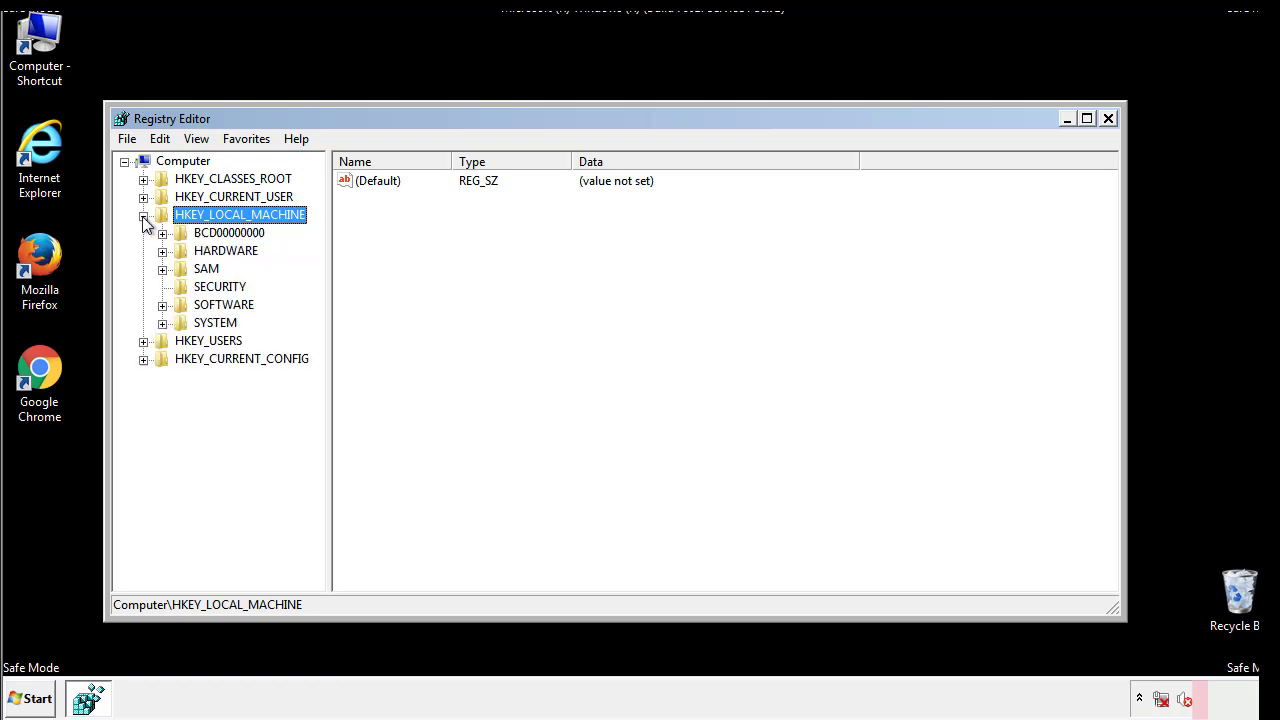
{"action": "left_click", "coordinate": [162, 306]}
{"action": "left_click_drag", "start_coordinate": [315, 295], "coordinate": [317, 331]}
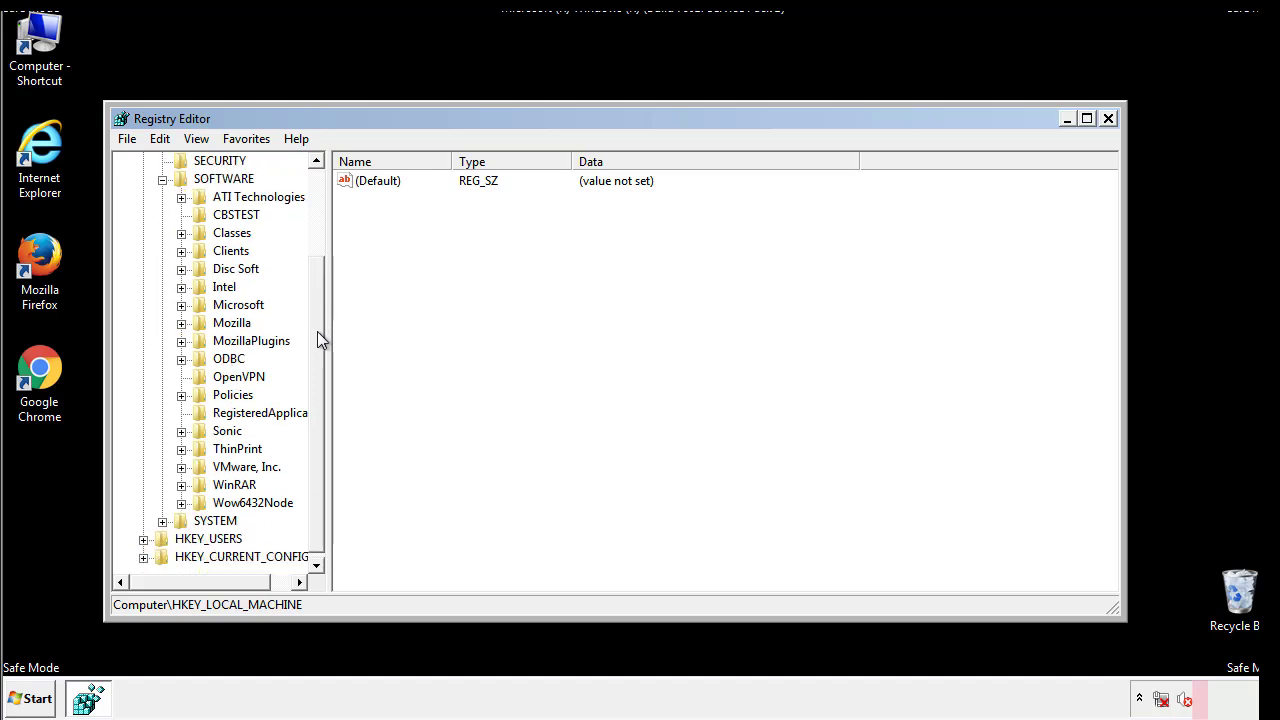
{"action": "left_click", "coordinate": [181, 305]}
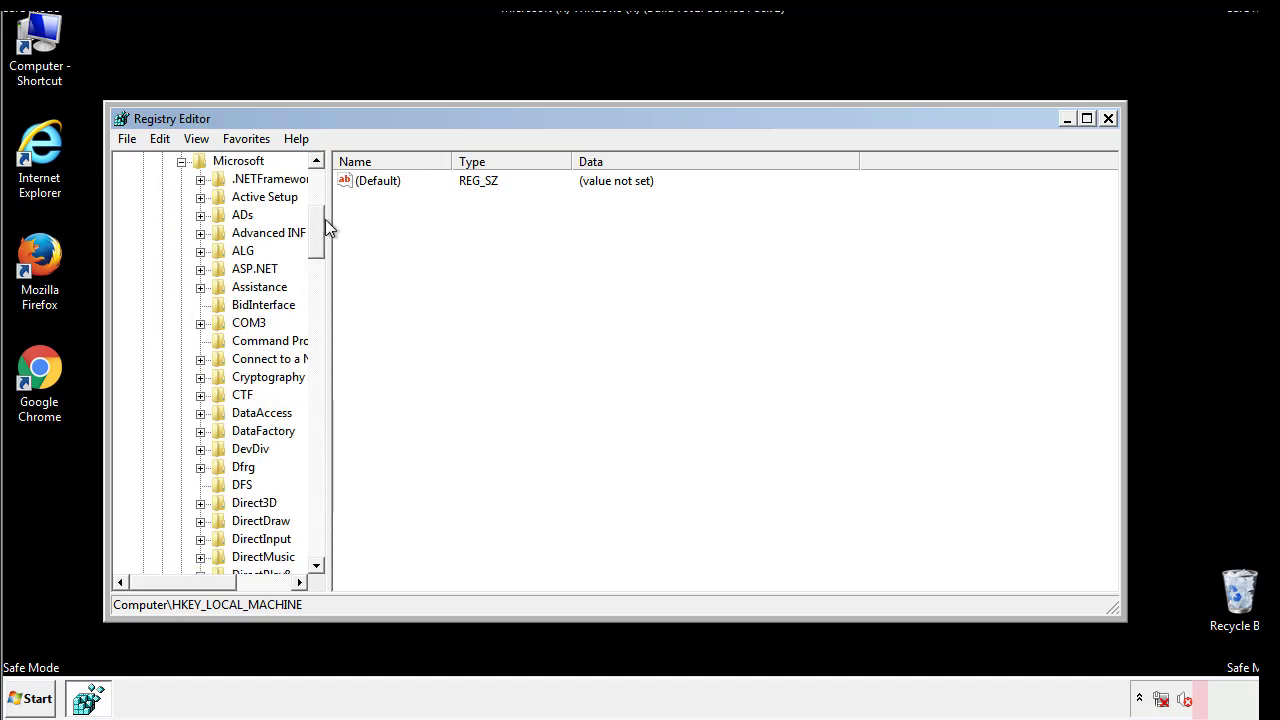
{"action": "left_click_drag", "start_coordinate": [317, 251], "coordinate": [316, 510]}
{"action": "left_click", "coordinate": [201, 306]}
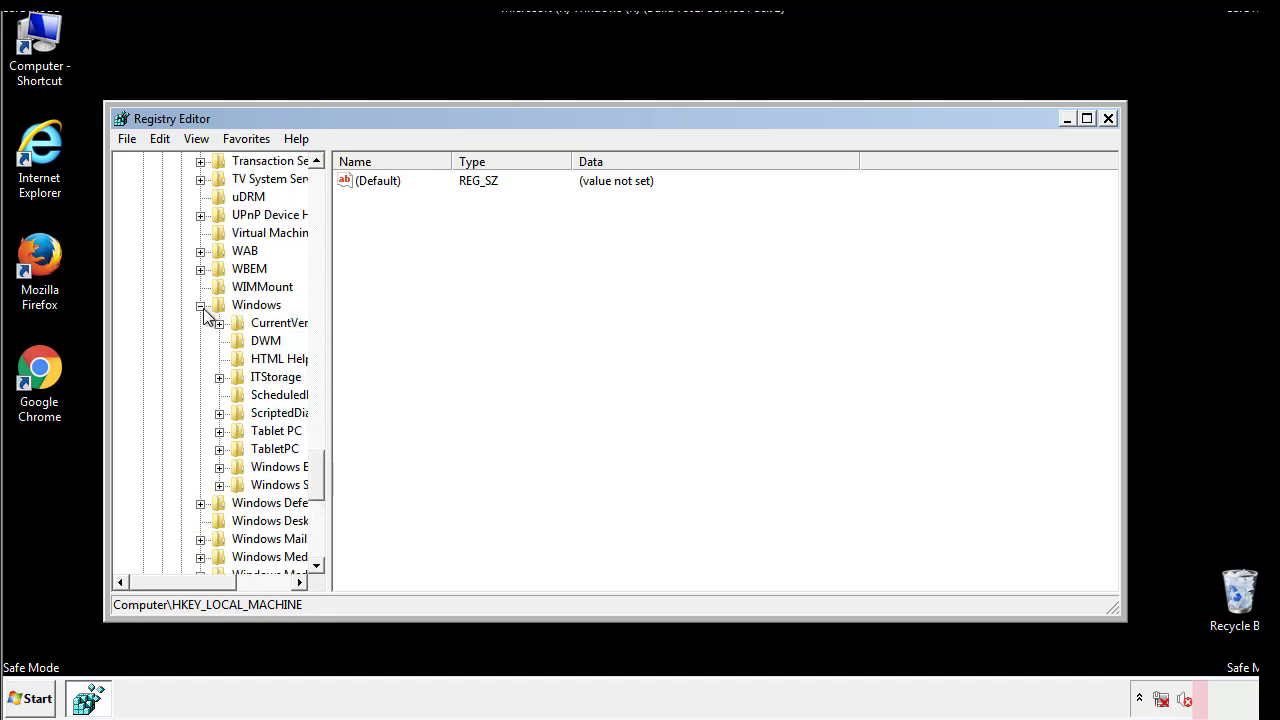
{"action": "left_click_drag", "start_coordinate": [174, 584], "coordinate": [204, 587]}
{"action": "left_click", "coordinate": [169, 323]}
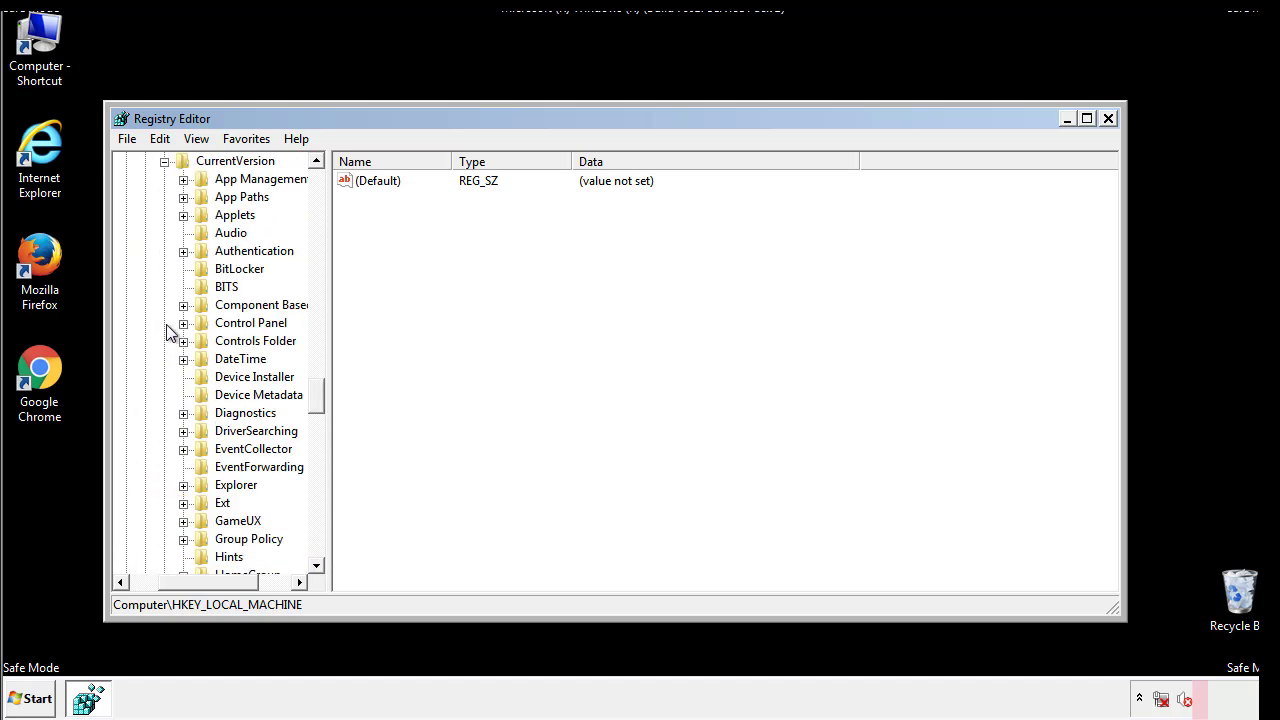
{"action": "left_click_drag", "start_coordinate": [323, 400], "coordinate": [318, 463]}
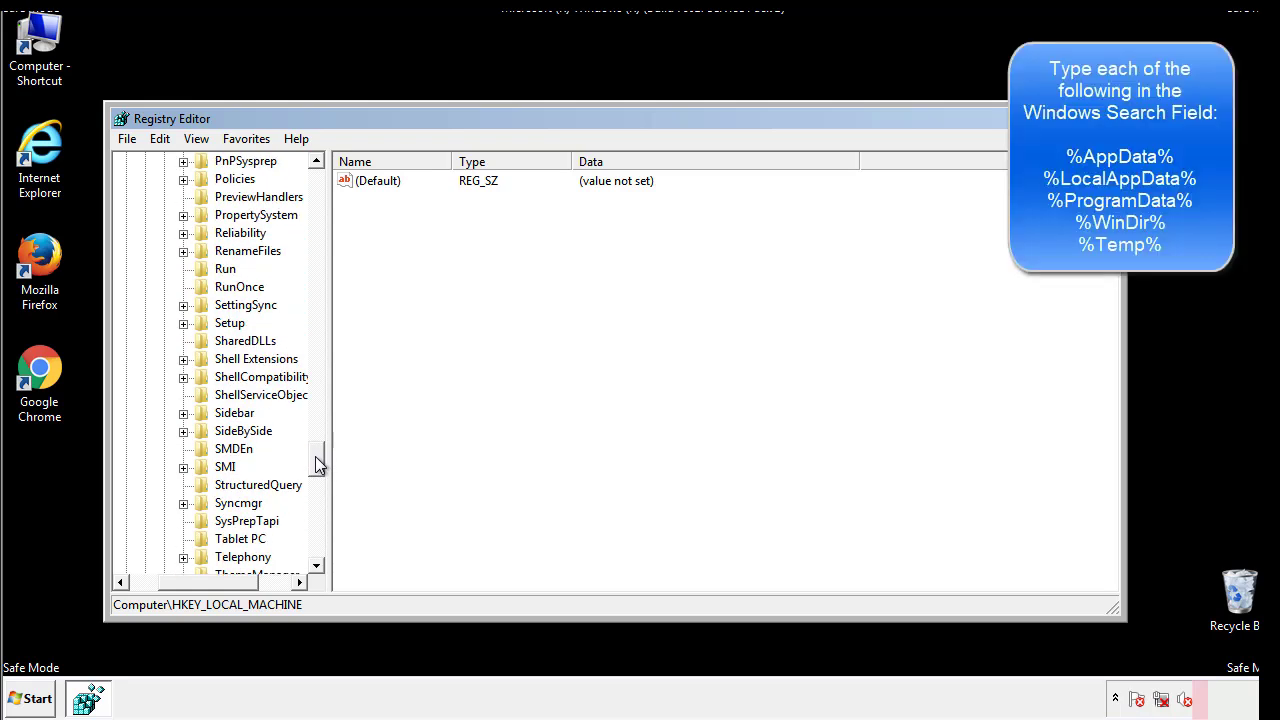
{"action": "left_click", "coordinate": [208, 270]}
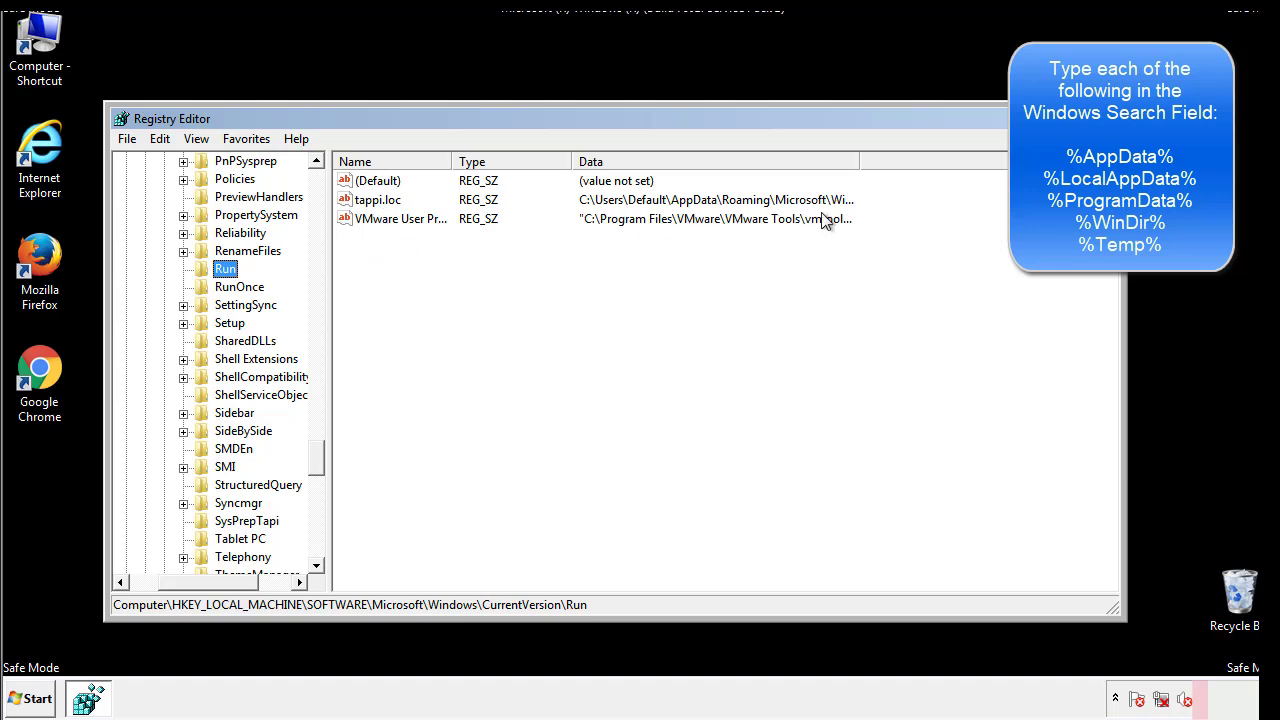
Permanently delete the suspicious tappi.loc value from the HKEY_LOCAL_MACHINE Run key
{"action": "left_click", "coordinate": [378, 206]}
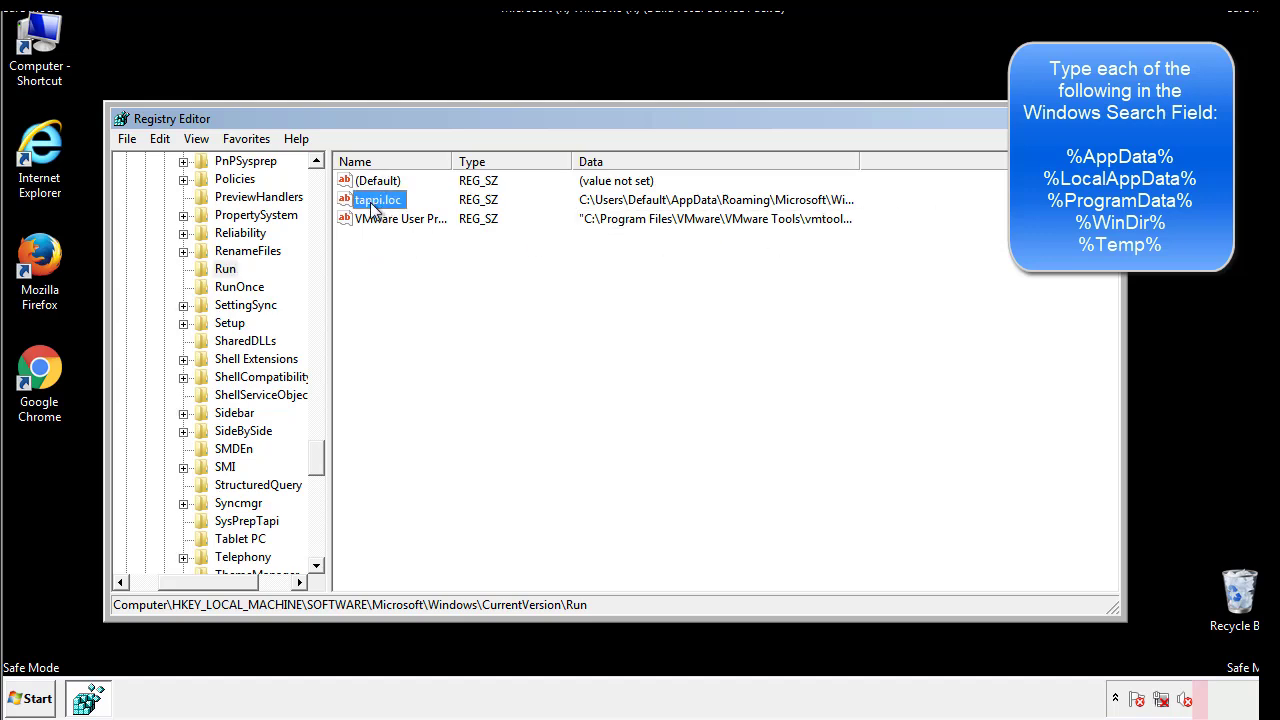
{"action": "right_click", "coordinate": [370, 203]}
{"action": "left_click", "coordinate": [405, 260]}
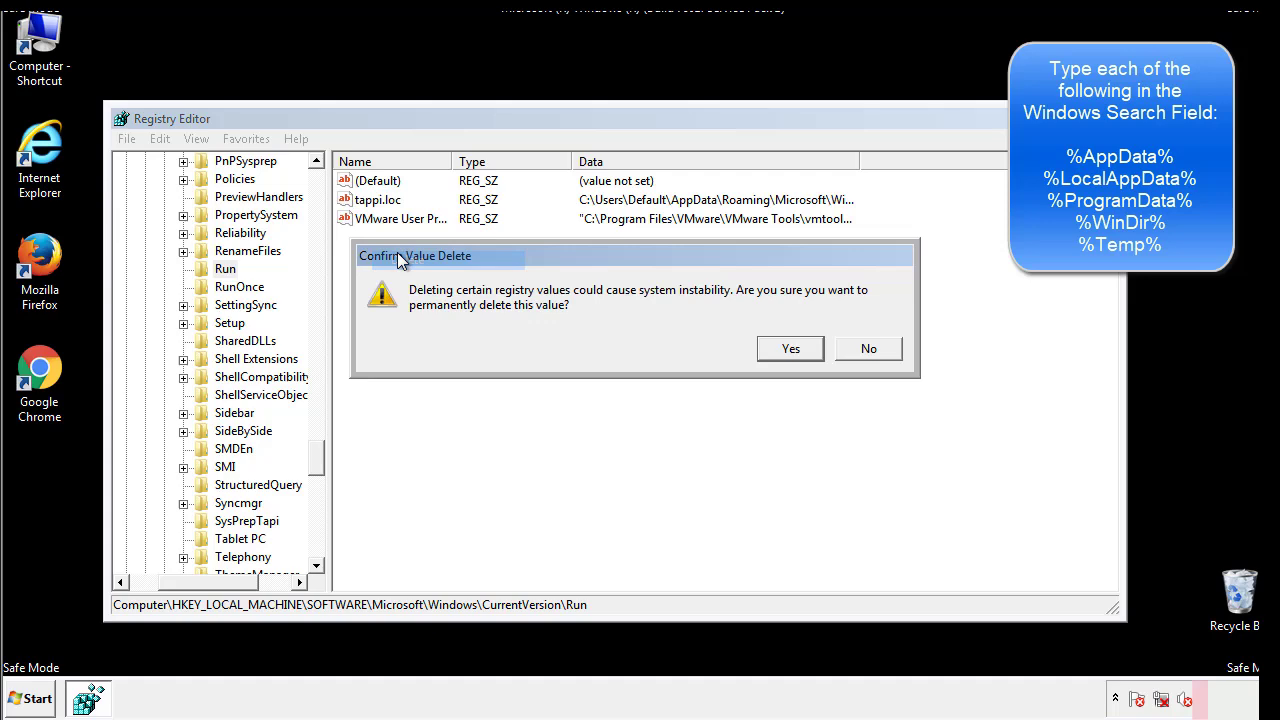
{"action": "left_click", "coordinate": [776, 350]}
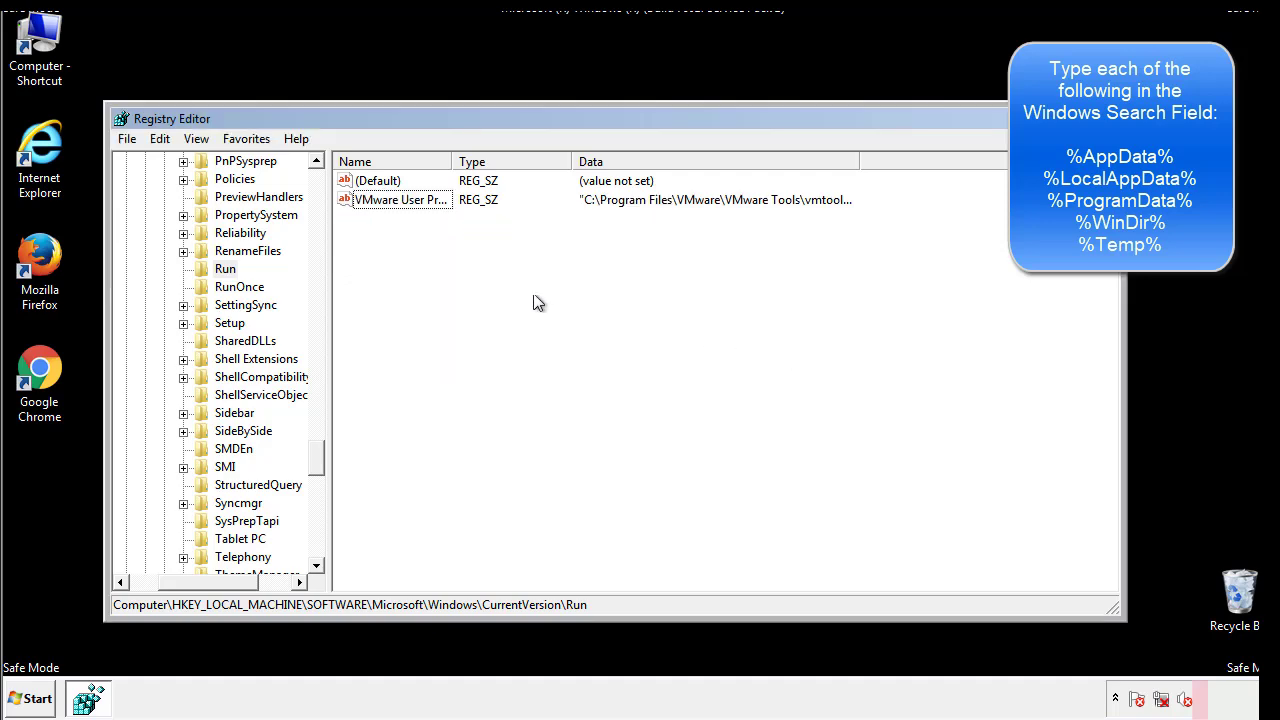
Collapse the whole HKEY_LOCAL_MACHINE branch in the registry tree
{"action": "left_click_drag", "start_coordinate": [317, 451], "coordinate": [317, 548]}
{"action": "left_click_drag", "start_coordinate": [214, 585], "coordinate": [155, 595]}
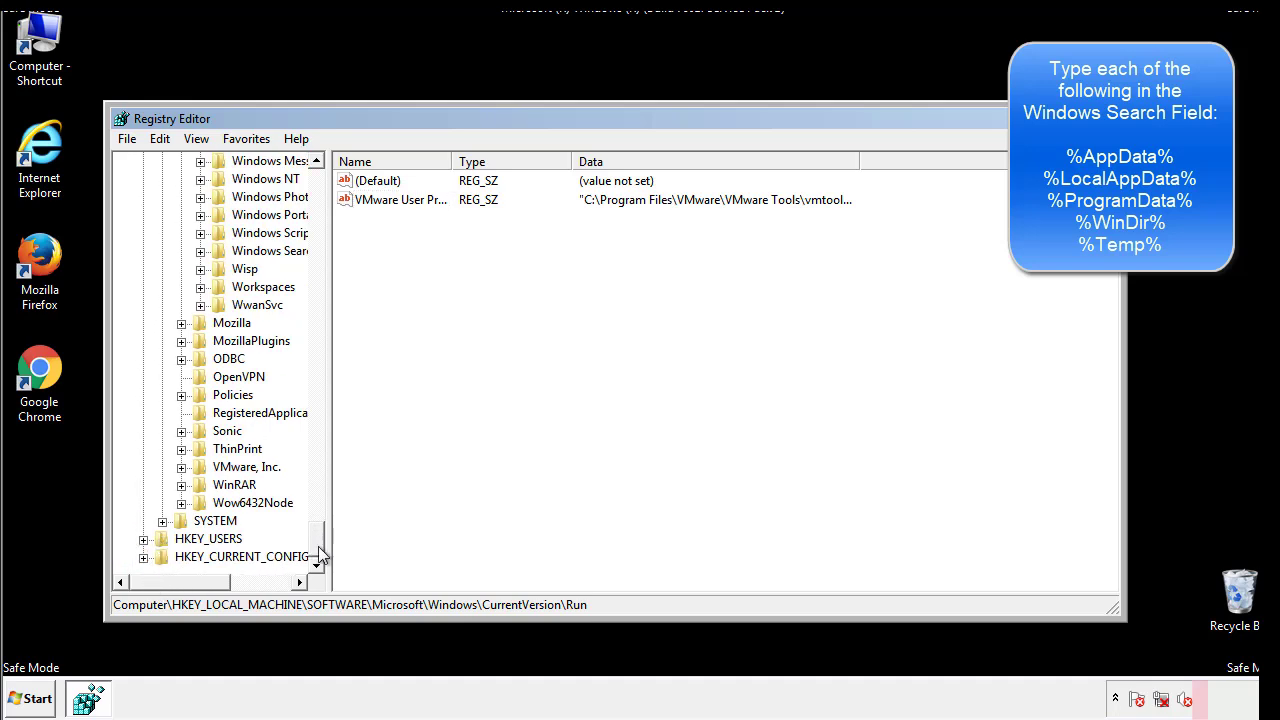
{"action": "left_click_drag", "start_coordinate": [317, 540], "coordinate": [326, 192]}
{"action": "left_click", "coordinate": [144, 214]}
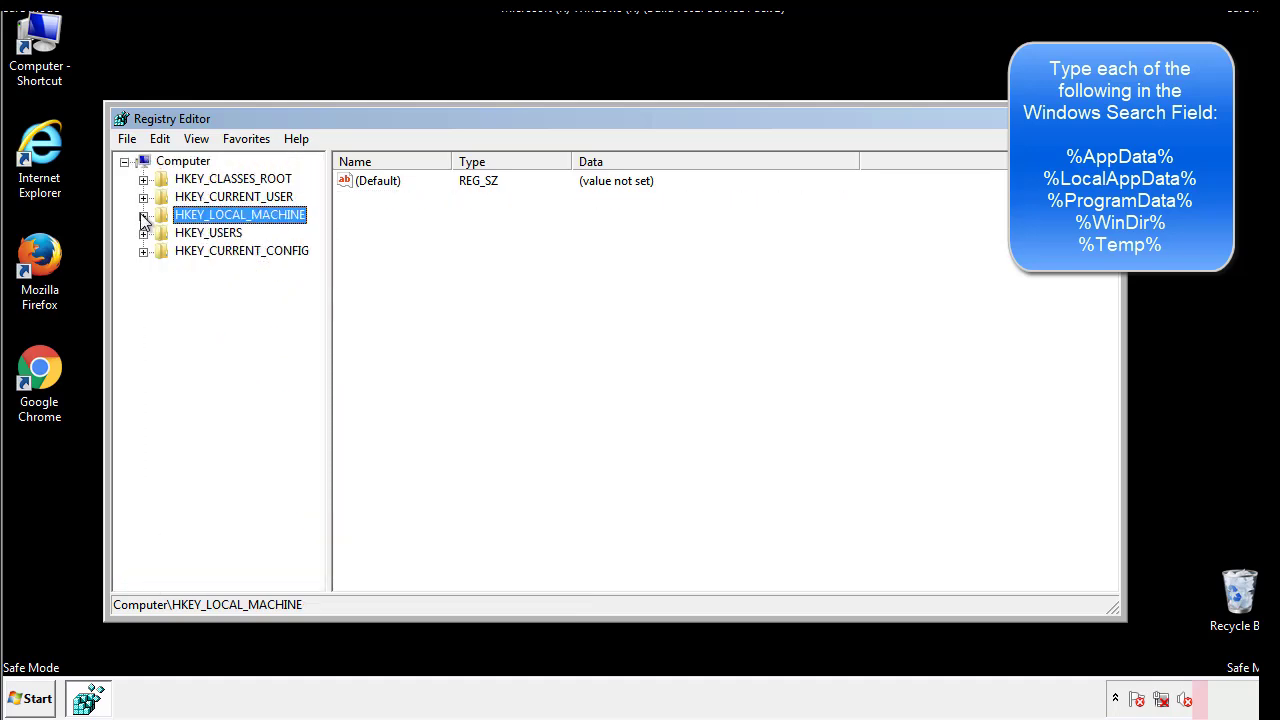
Open the registry key HKEY_CURRENT_USER\Software\Microsoft\Windows\CurrentVersion\Run and examine its values for suspicious entries
{"action": "left_click", "coordinate": [144, 197]}
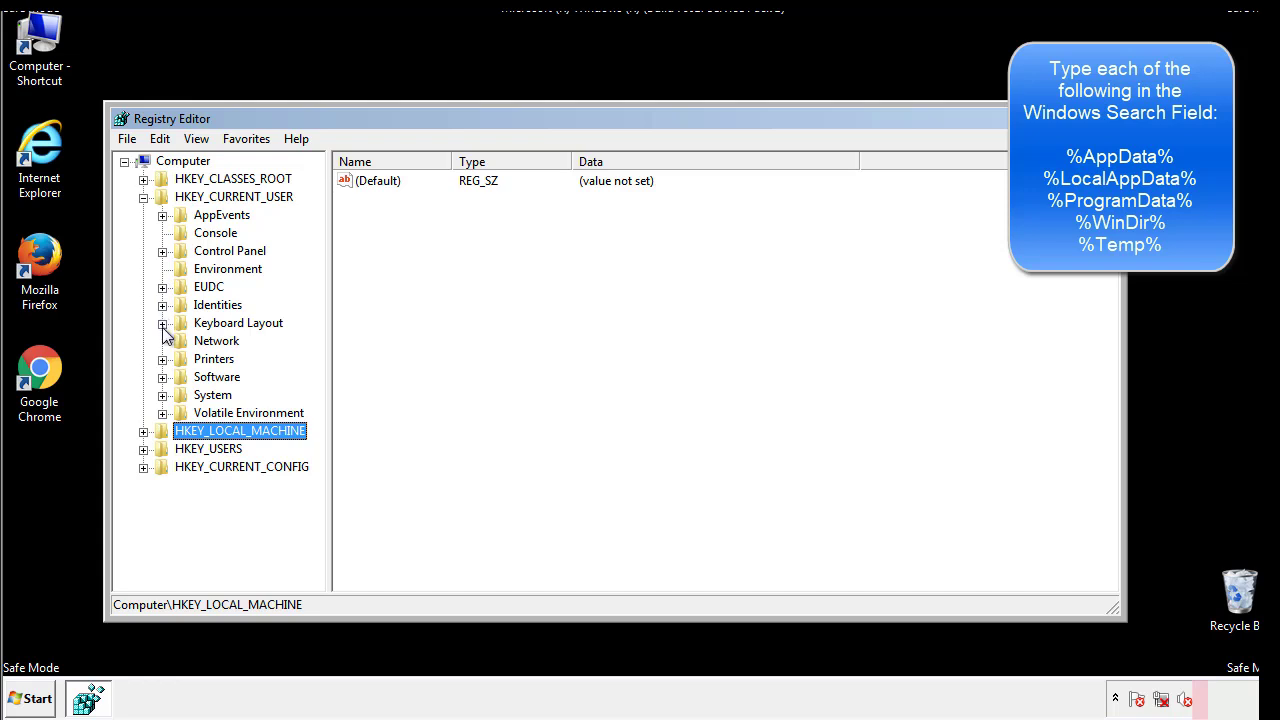
{"action": "left_click", "coordinate": [164, 381]}
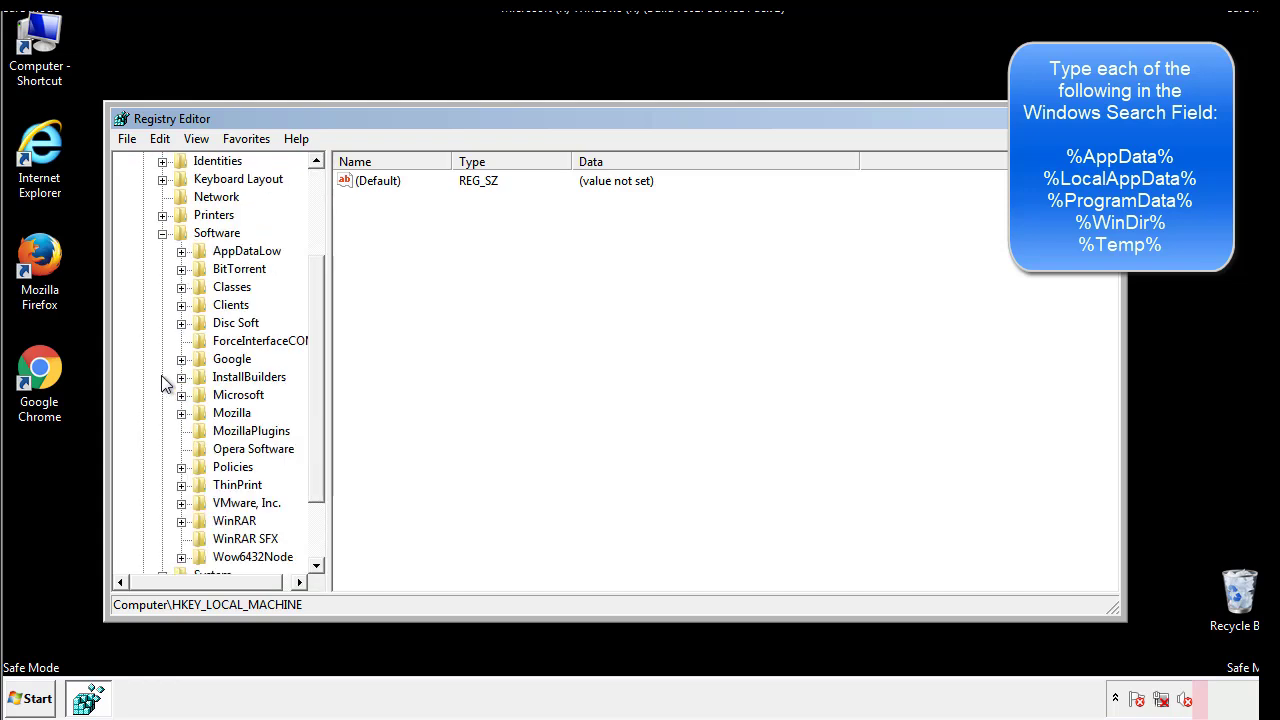
{"action": "left_click_drag", "start_coordinate": [314, 363], "coordinate": [314, 381]}
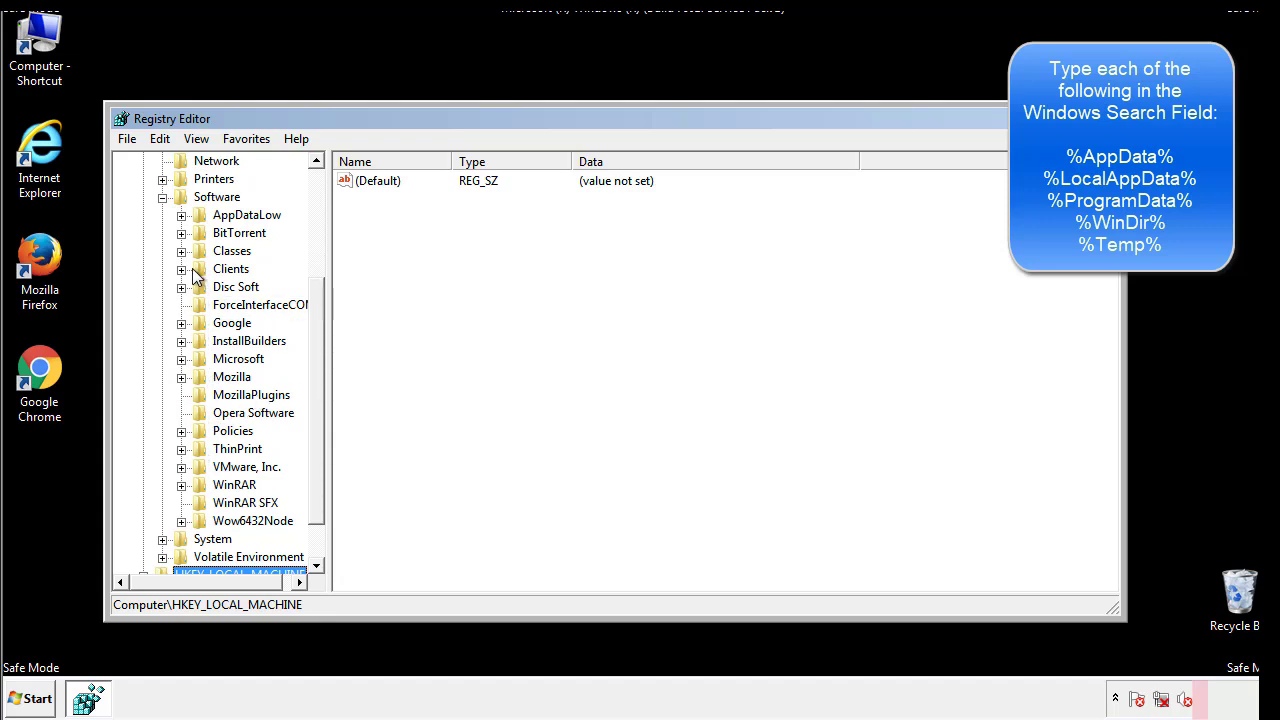
{"action": "left_click", "coordinate": [182, 359]}
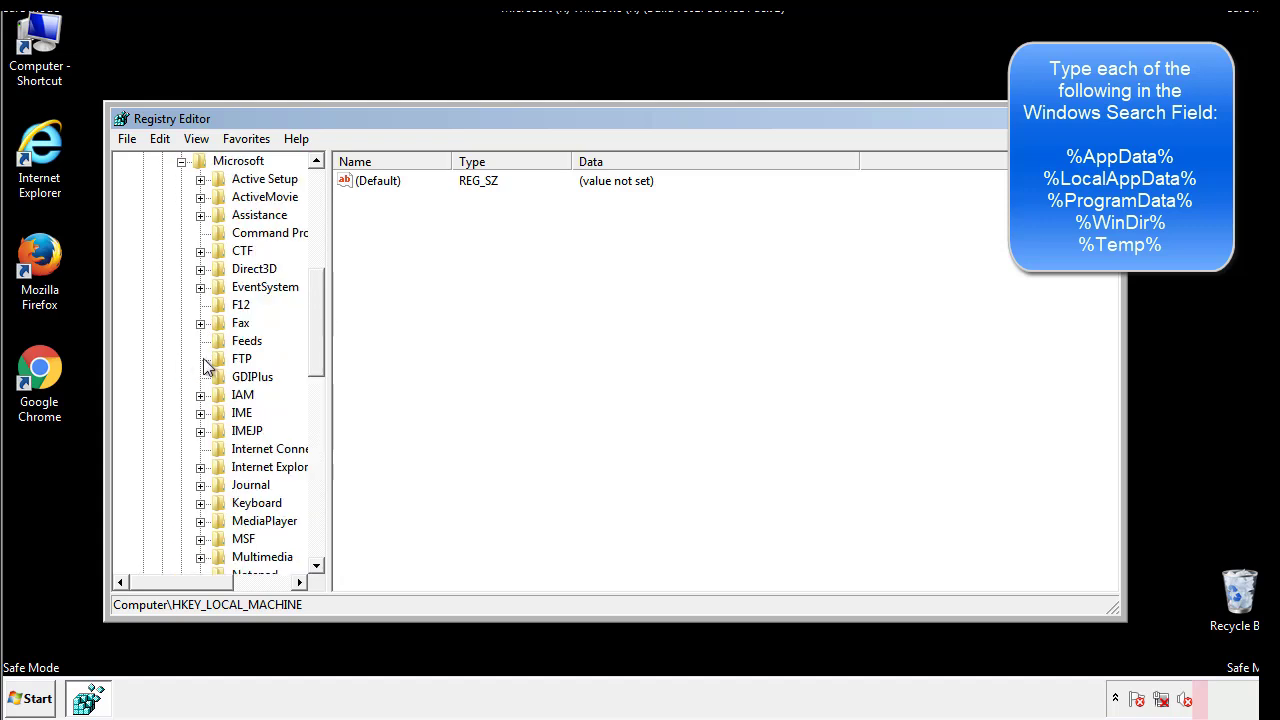
{"action": "left_click_drag", "start_coordinate": [314, 292], "coordinate": [315, 416]}
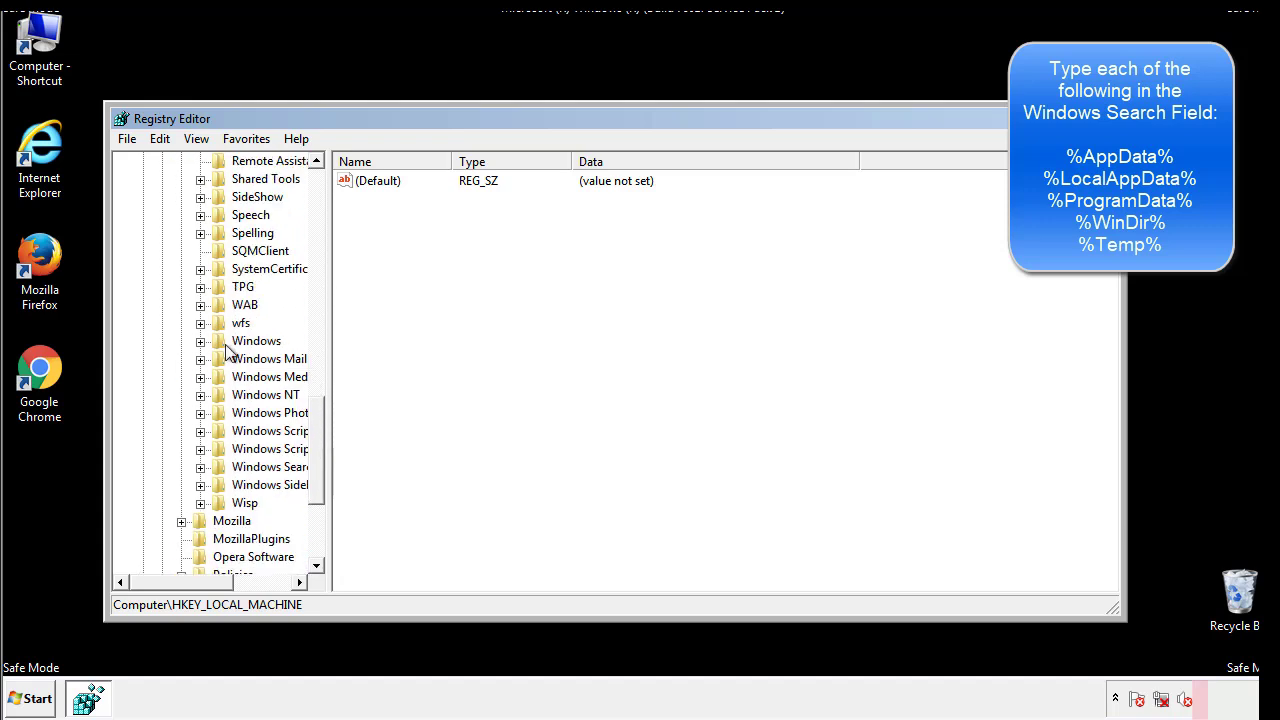
{"action": "left_click", "coordinate": [201, 341]}
{"action": "left_click", "coordinate": [219, 359]}
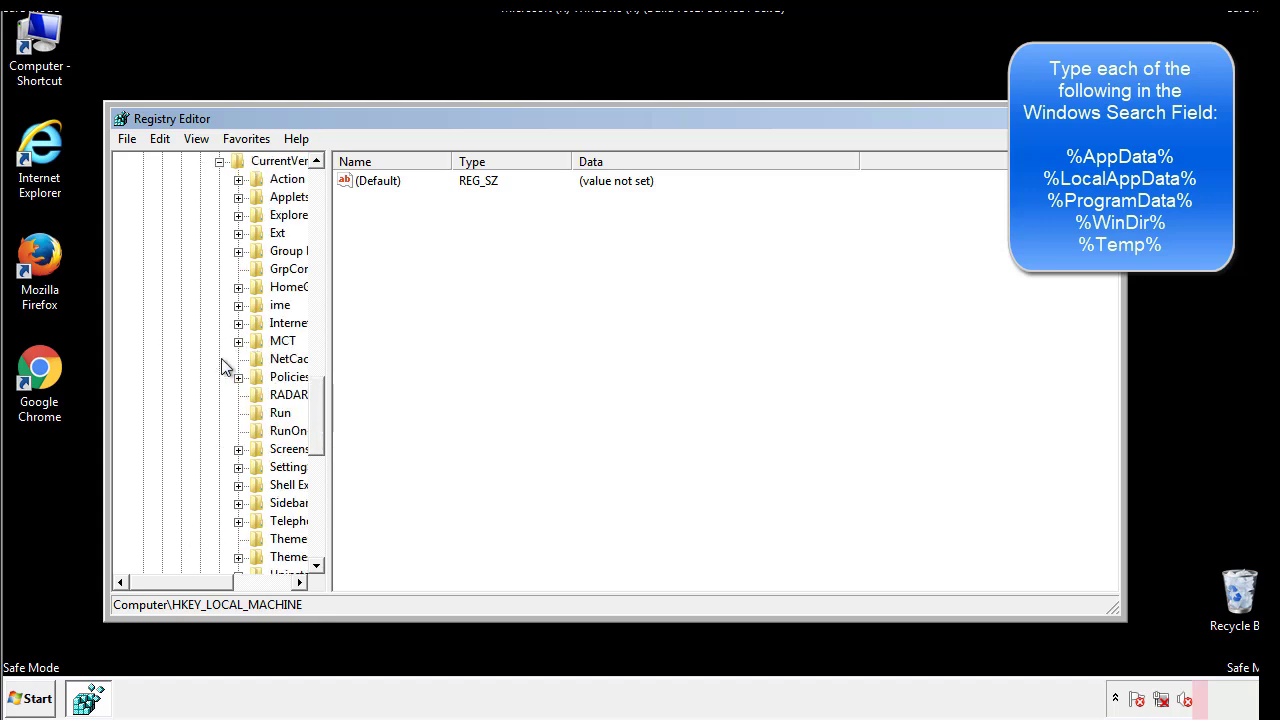
{"action": "left_click_drag", "start_coordinate": [193, 587], "coordinate": [225, 582]}
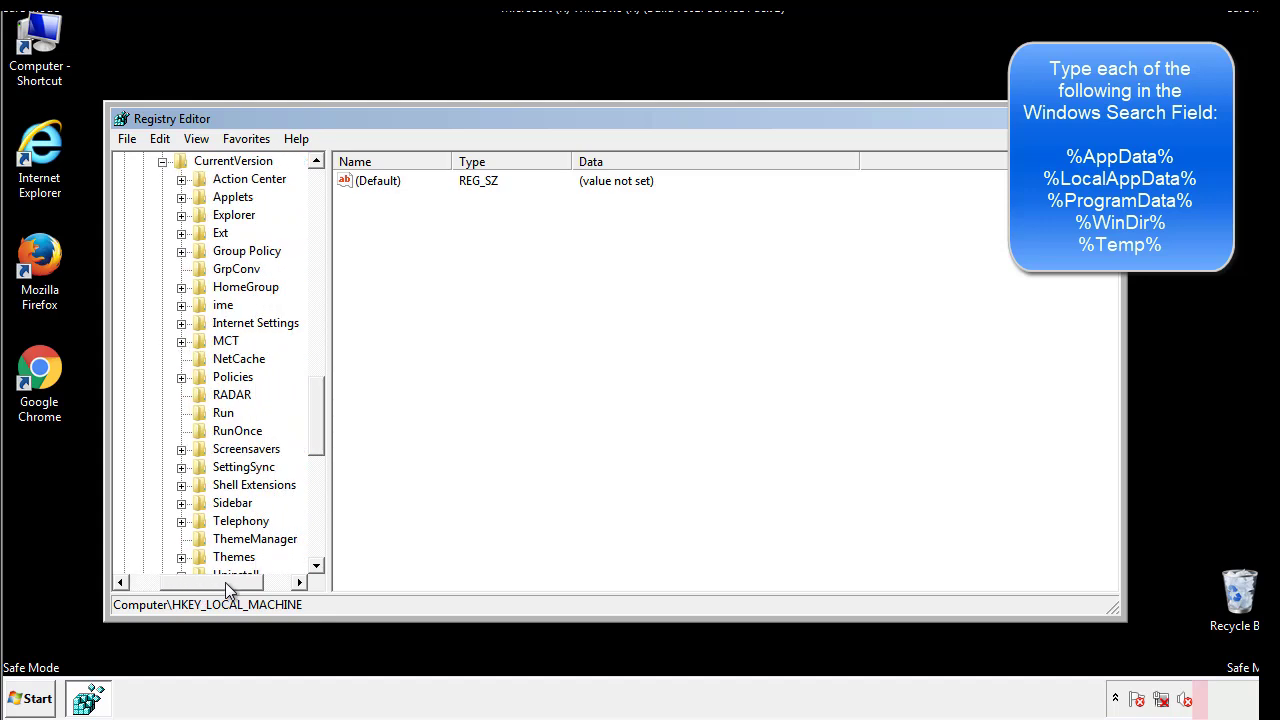
{"action": "left_click", "coordinate": [223, 413]}
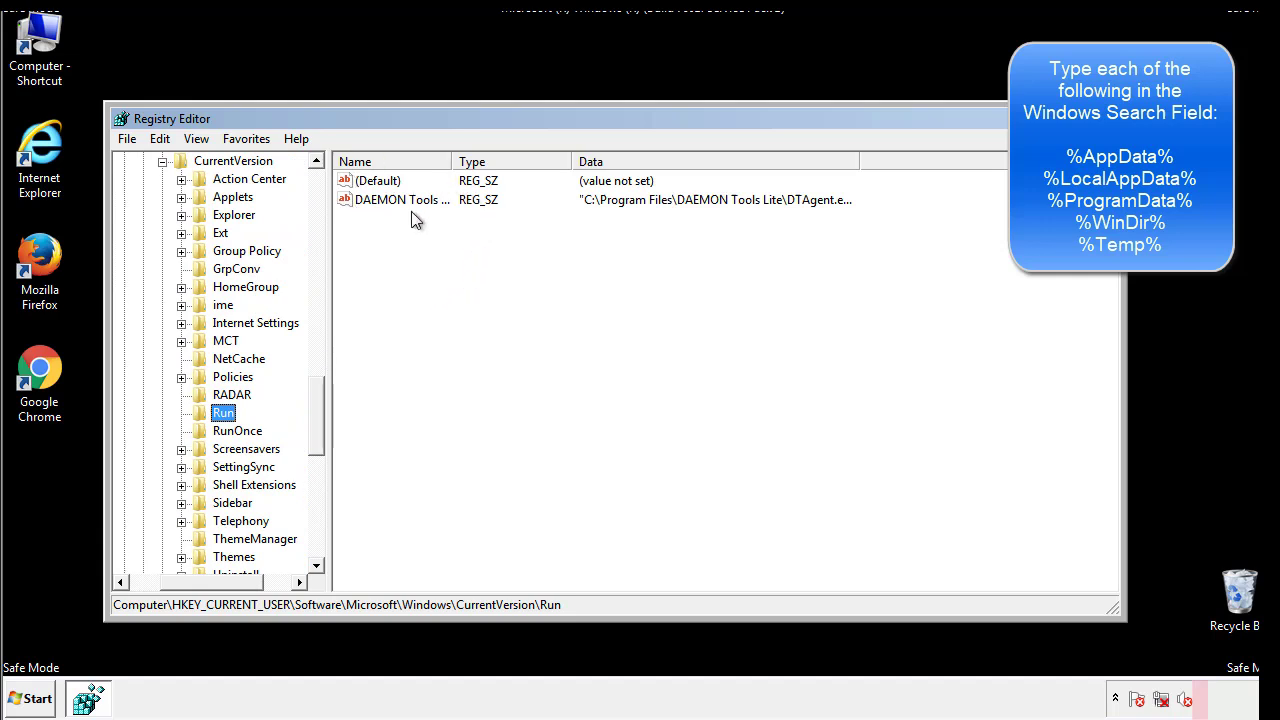
{"action": "left_click", "coordinate": [545, 230]}
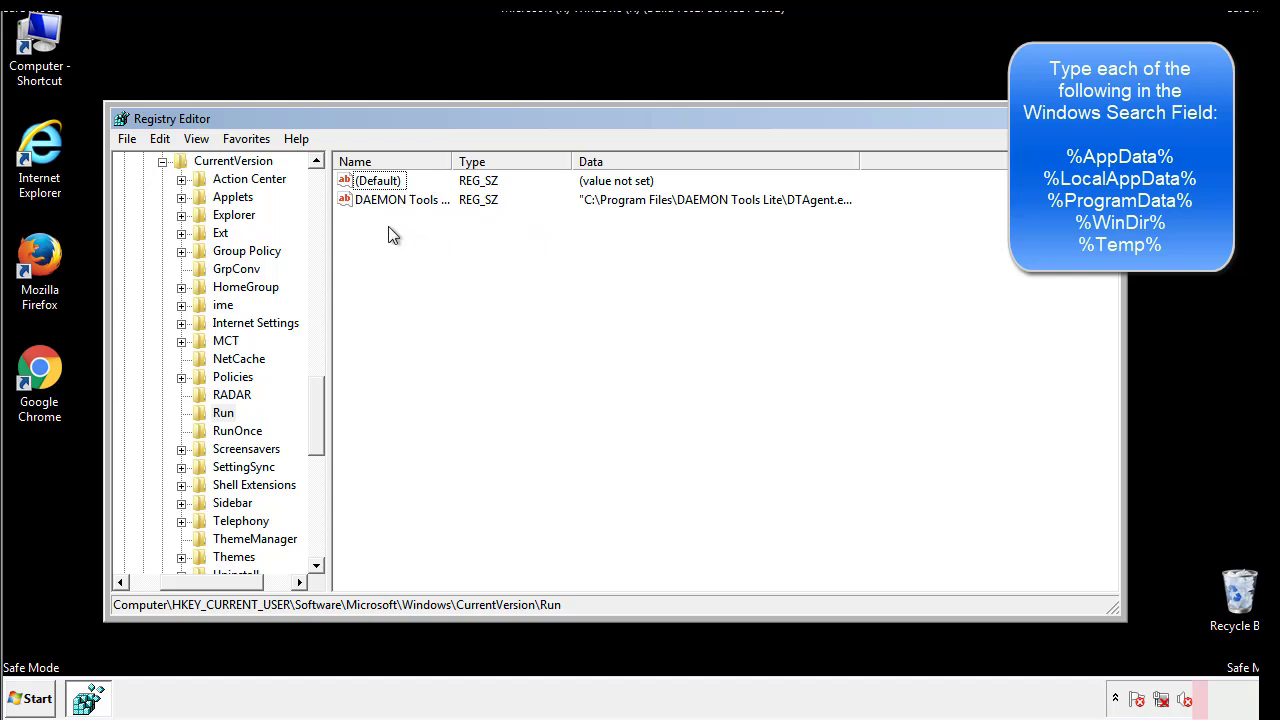
{"action": "left_click_drag", "start_coordinate": [373, 291], "coordinate": [418, 228]}
Collapse the Windows key under HKEY_CURRENT_USER\Software\Microsoft and return to the start of the registry tree
{"action": "left_click_drag", "start_coordinate": [212, 579], "coordinate": [187, 581]}
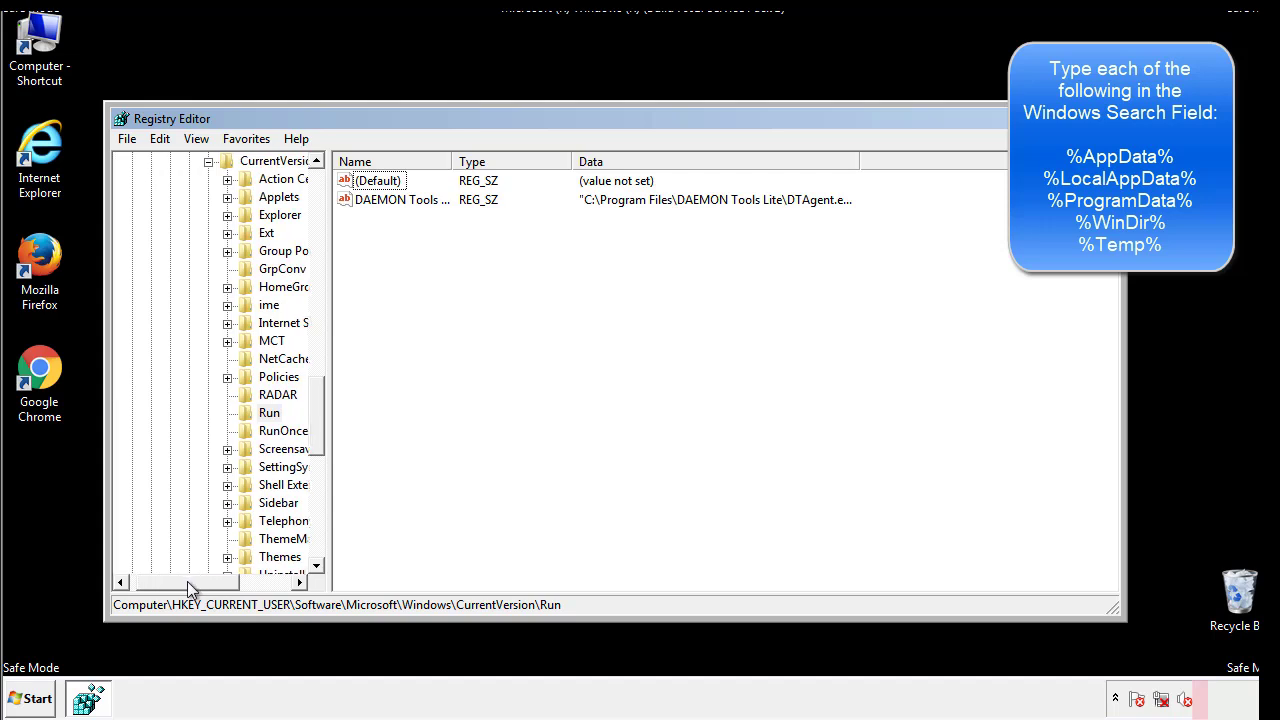
{"action": "left_click_drag", "start_coordinate": [324, 434], "coordinate": [316, 417]}
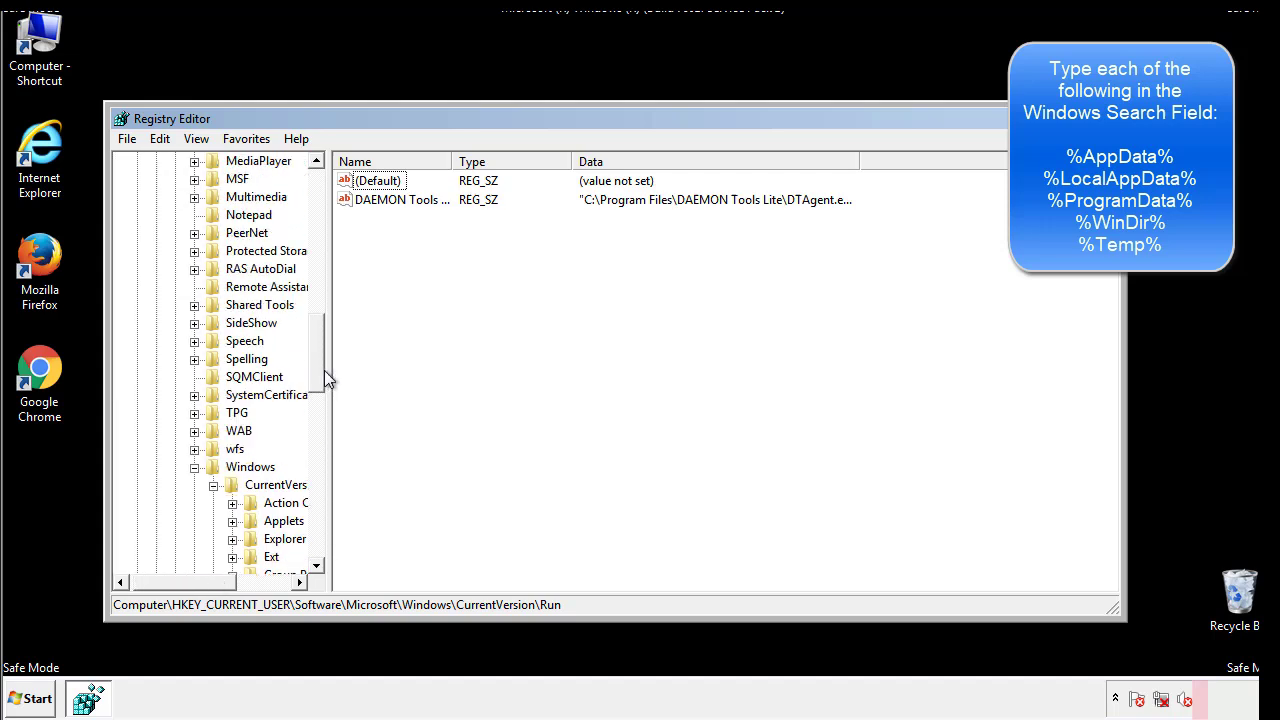
{"action": "left_click", "coordinate": [194, 467]}
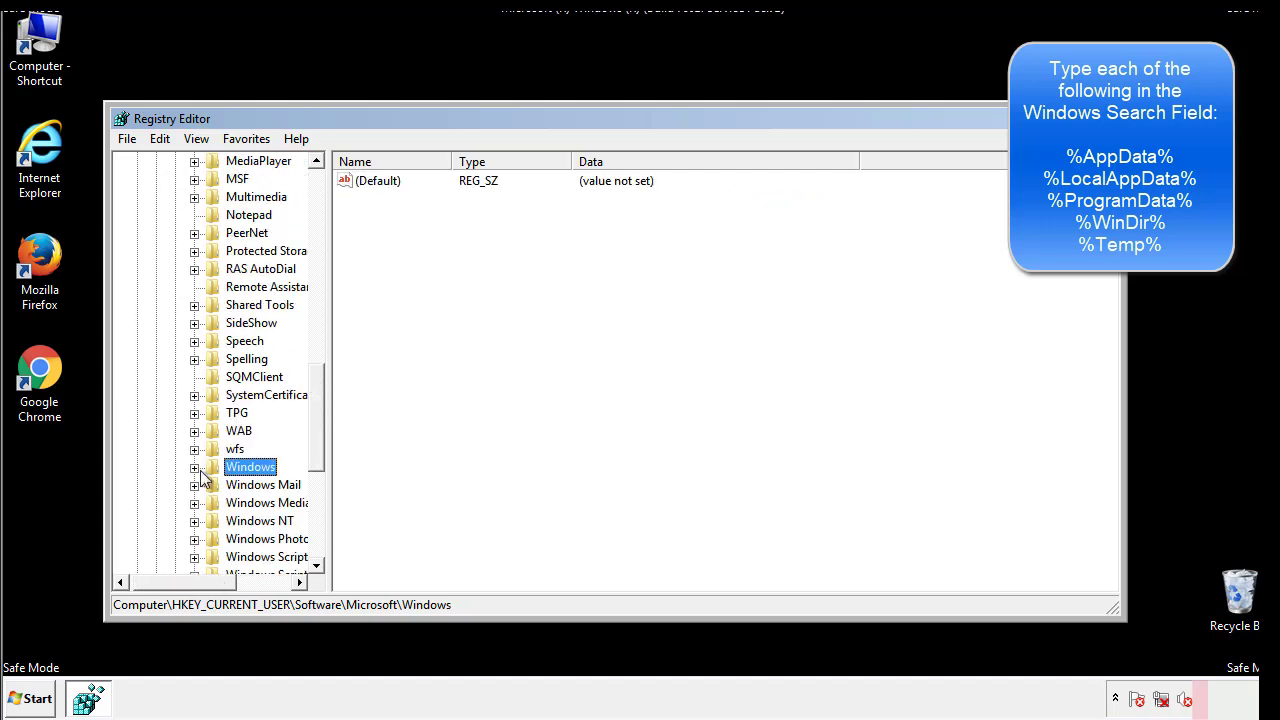
{"action": "left_click_drag", "start_coordinate": [323, 457], "coordinate": [322, 247]}
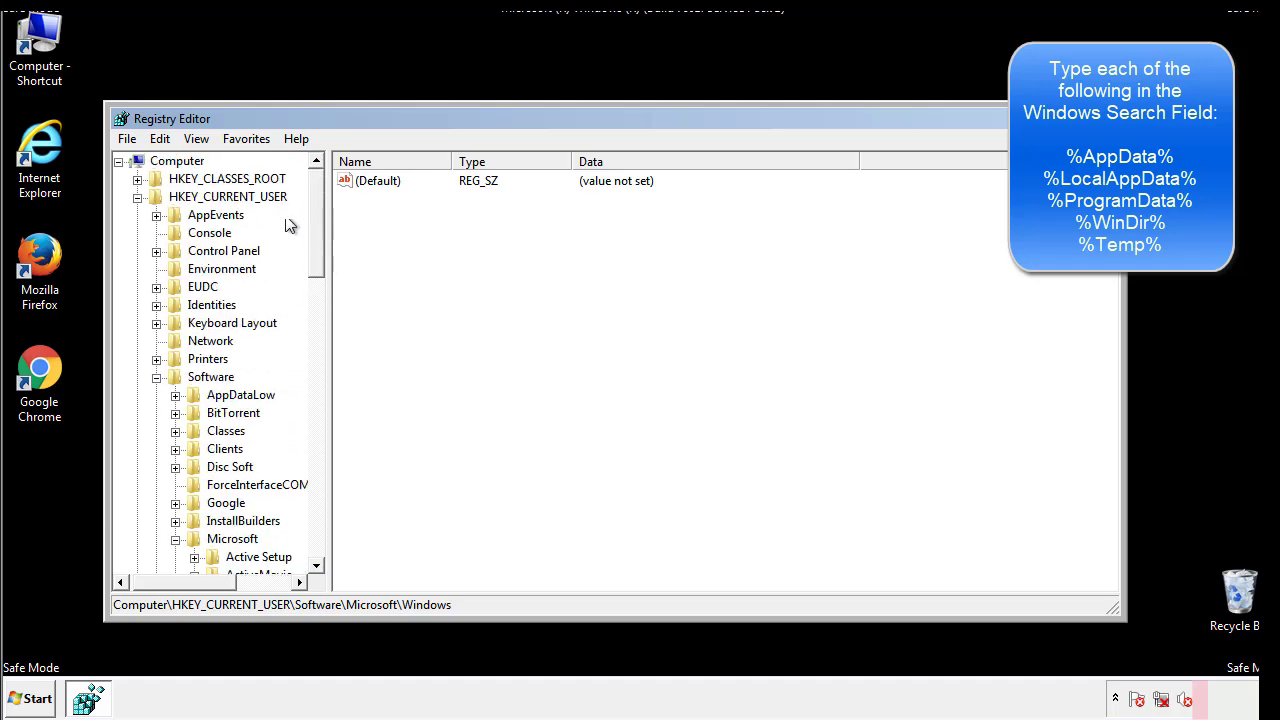
Search the registry's keys, values and data for %temp%
{"action": "left_click", "coordinate": [163, 139]}
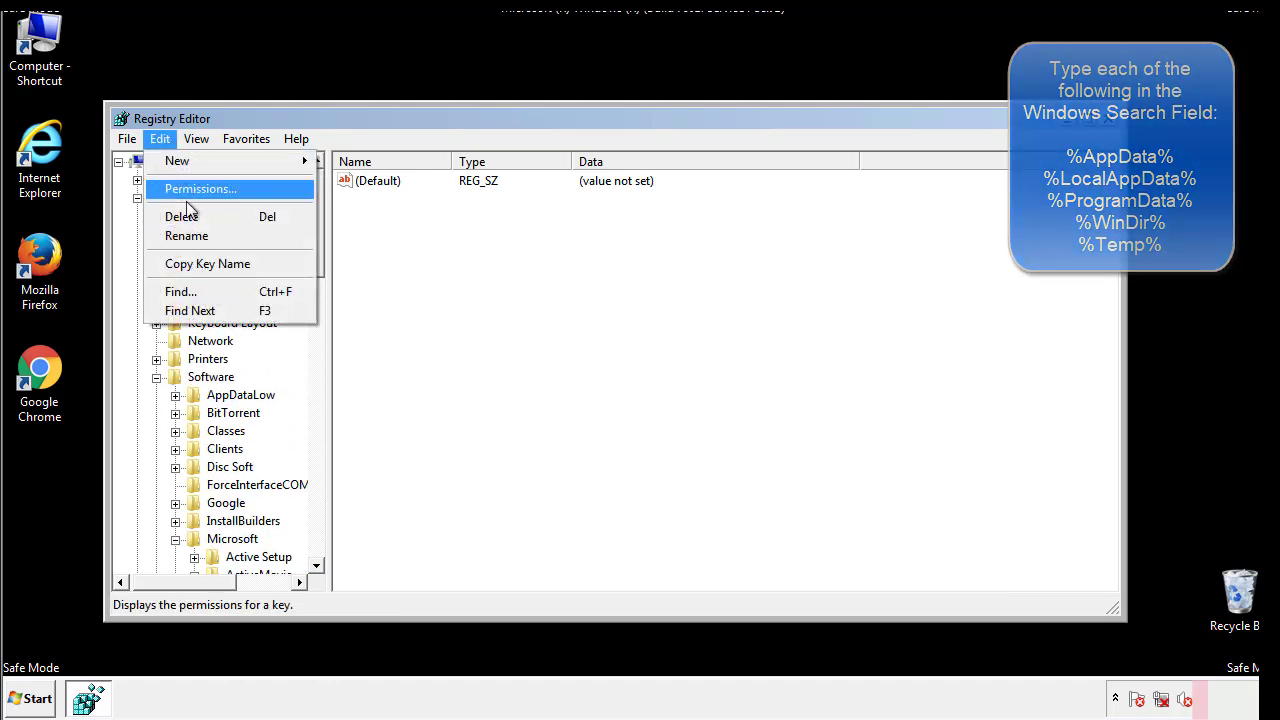
{"action": "left_click", "coordinate": [182, 291]}
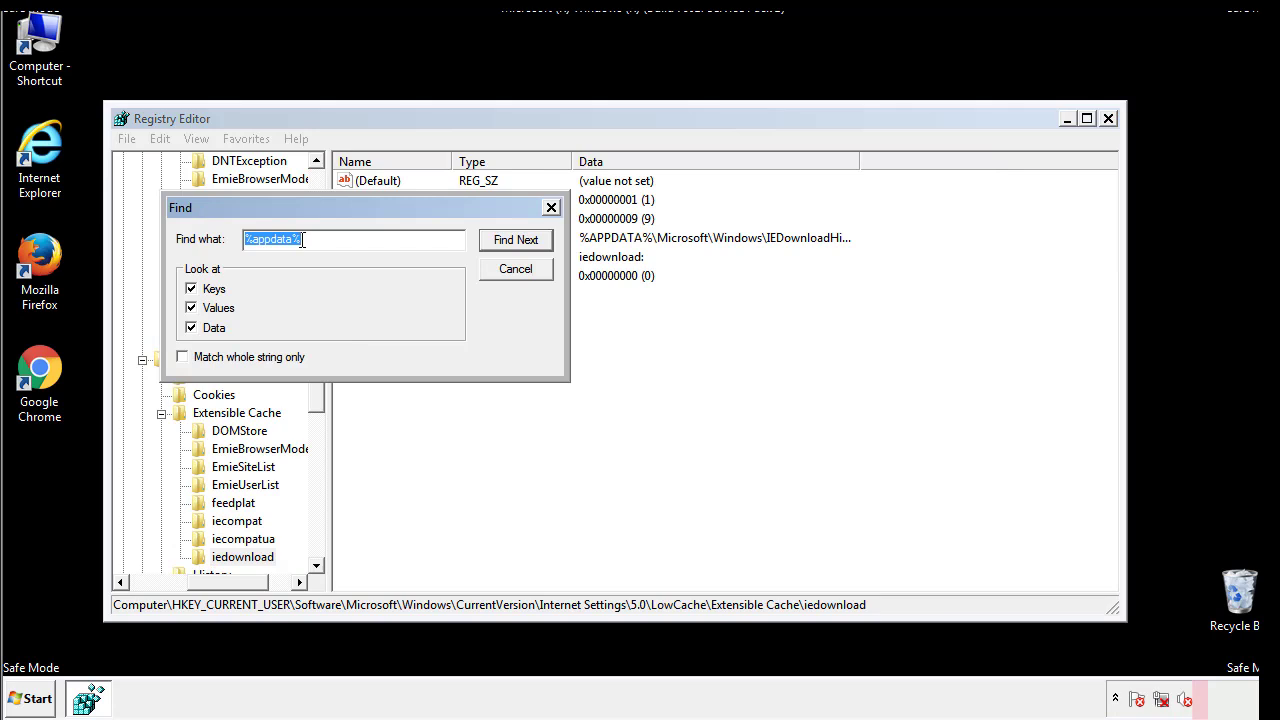
{"action": "type", "text": "%temp%"}
{"action": "key", "text": "Return"}
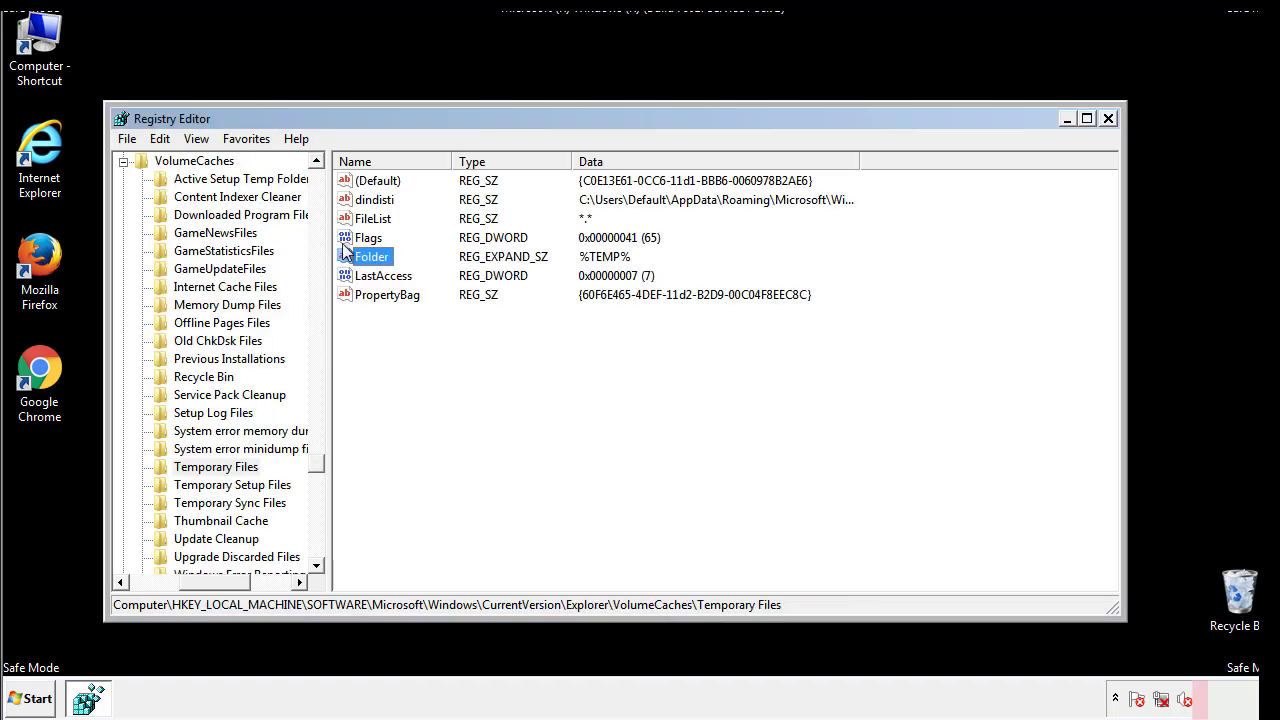
Permanently delete all values in the VolumeCaches\Temporary Files registry key and close the Registry Editor
{"action": "left_click", "coordinate": [520, 345]}
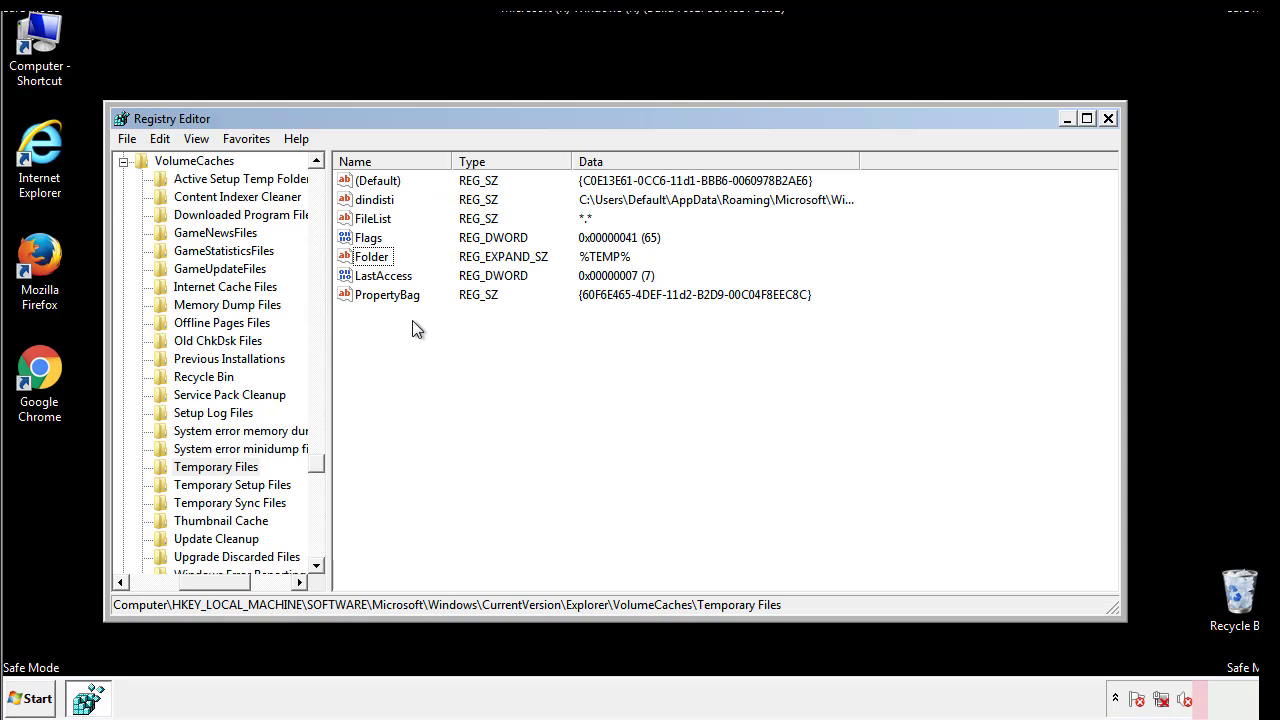
{"action": "left_click_drag", "start_coordinate": [412, 322], "coordinate": [360, 180]}
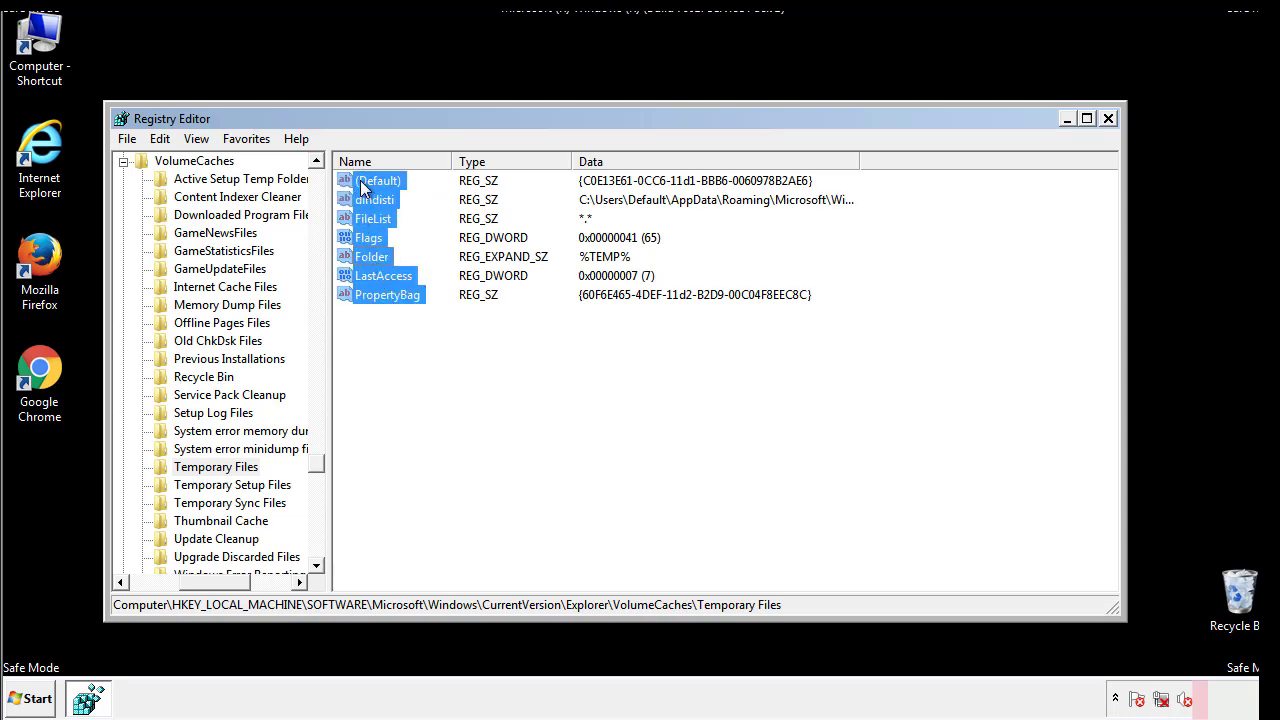
{"action": "right_click", "coordinate": [361, 180]}
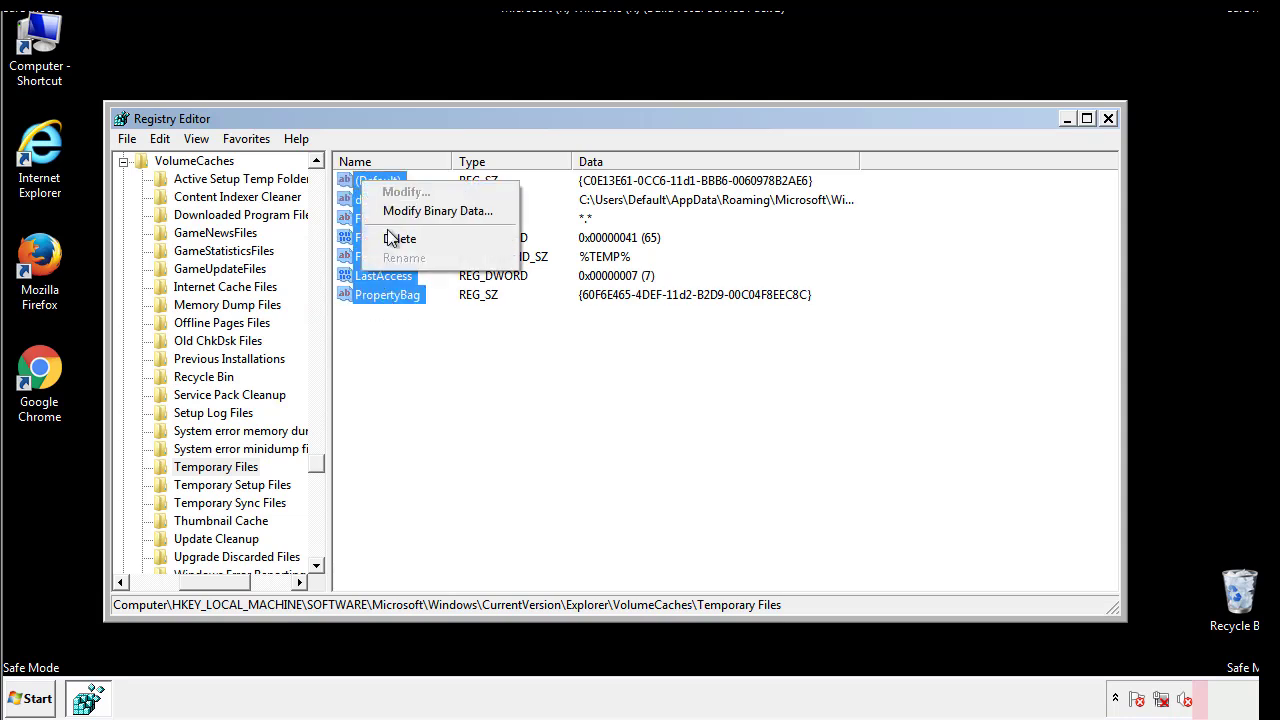
{"action": "left_click", "coordinate": [392, 239]}
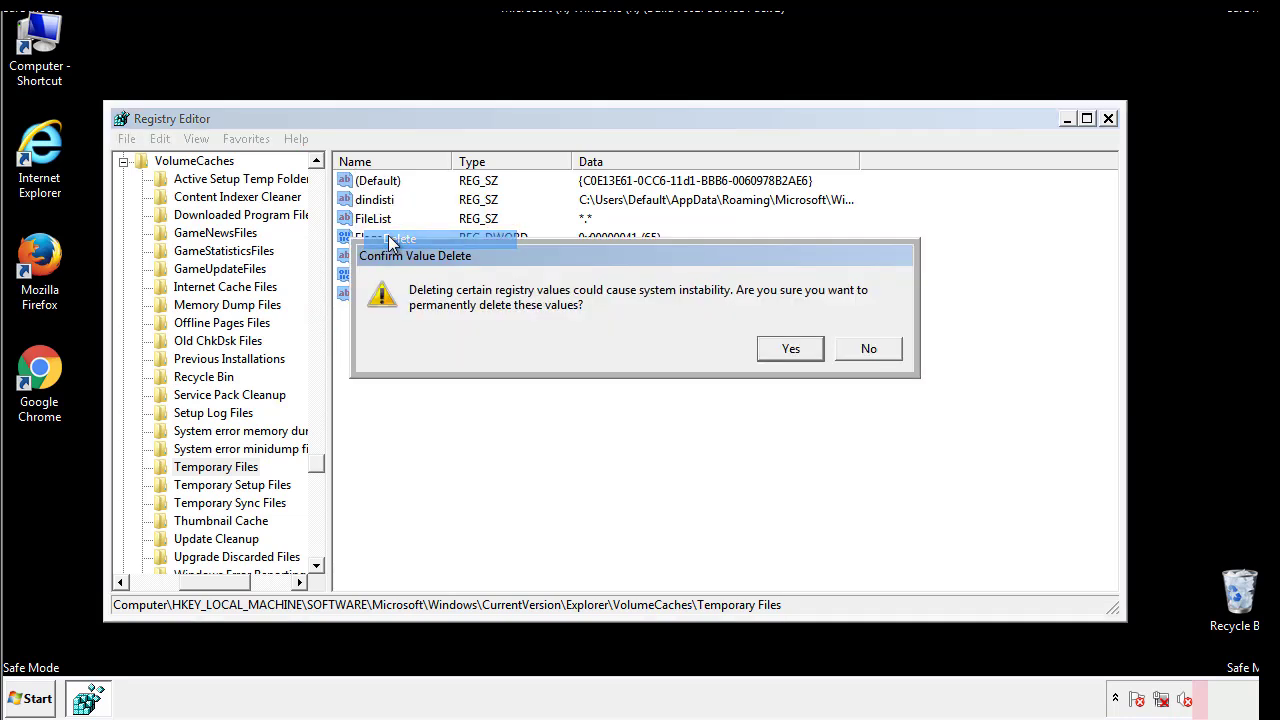
{"action": "left_click", "coordinate": [814, 349]}
{"action": "left_click", "coordinate": [441, 238]}
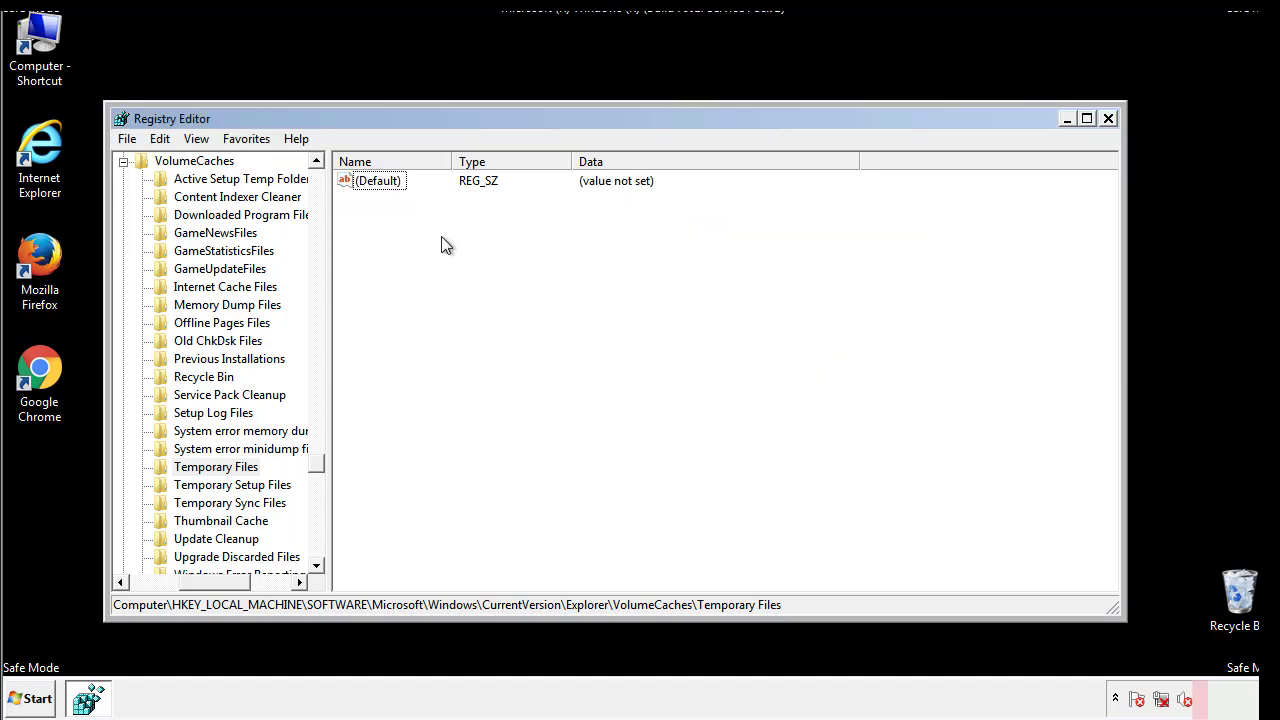
{"action": "left_click", "coordinate": [1110, 120]}
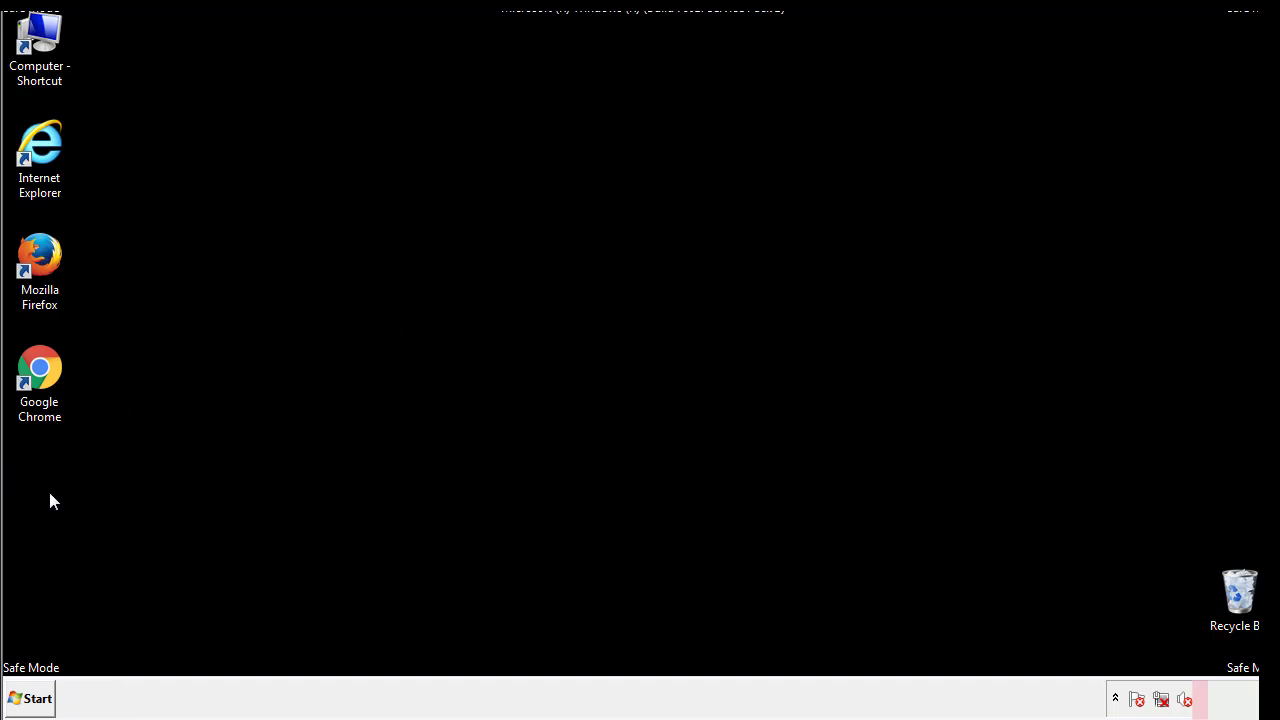
Launch the System Configuration utility by searching for and running msconfig
{"action": "left_click", "coordinate": [24, 700]}
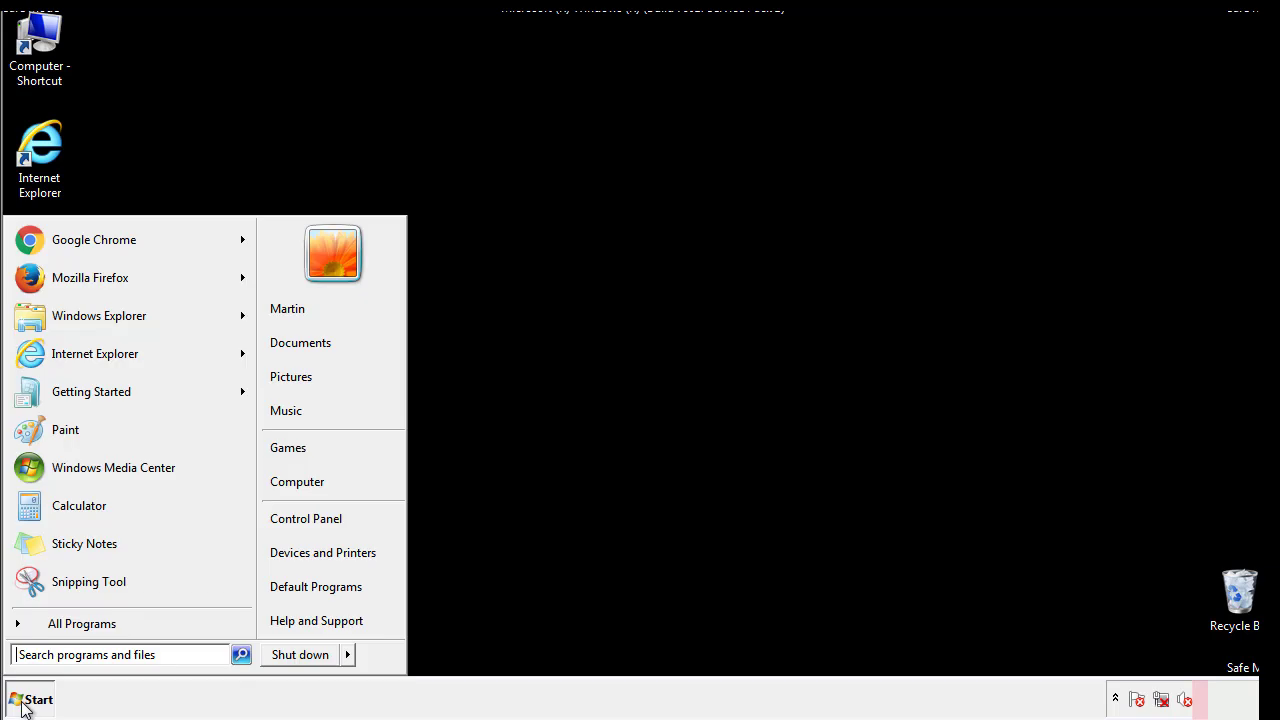
{"action": "left_click", "coordinate": [69, 654]}
{"action": "type", "text": "mscon"}
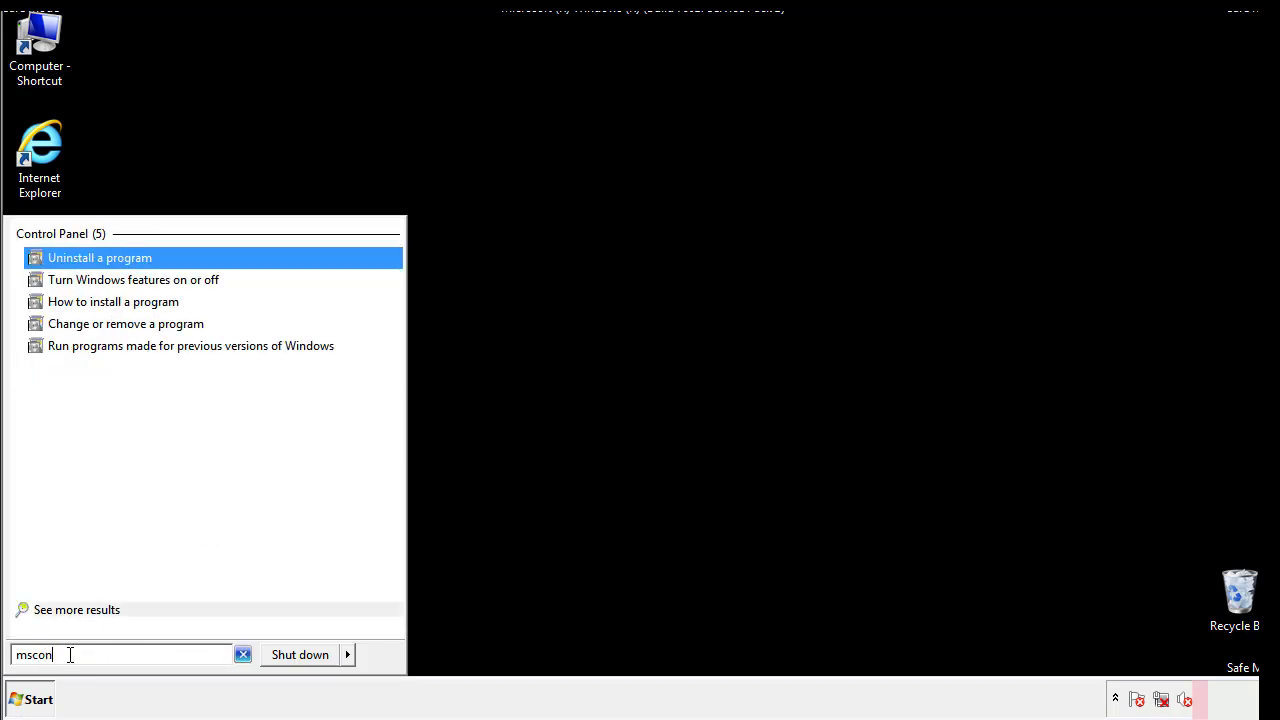
{"action": "type", "text": "fig"}
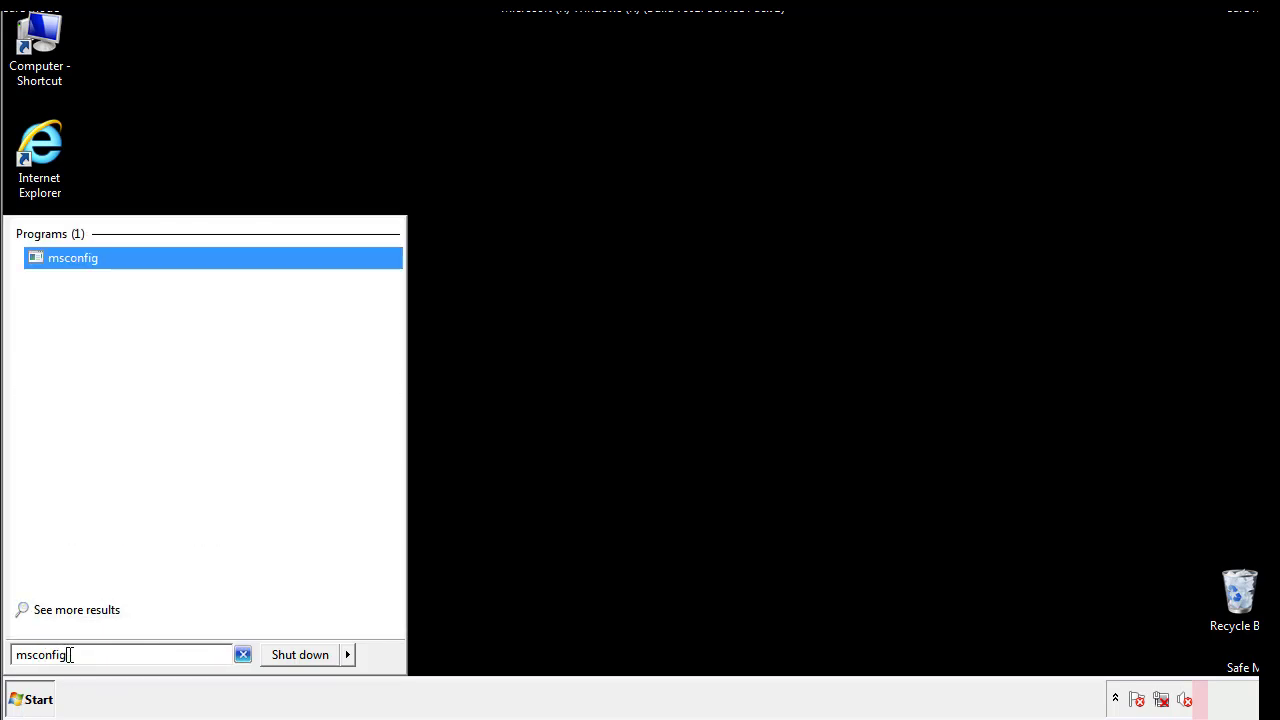
{"action": "key", "text": "Return"}
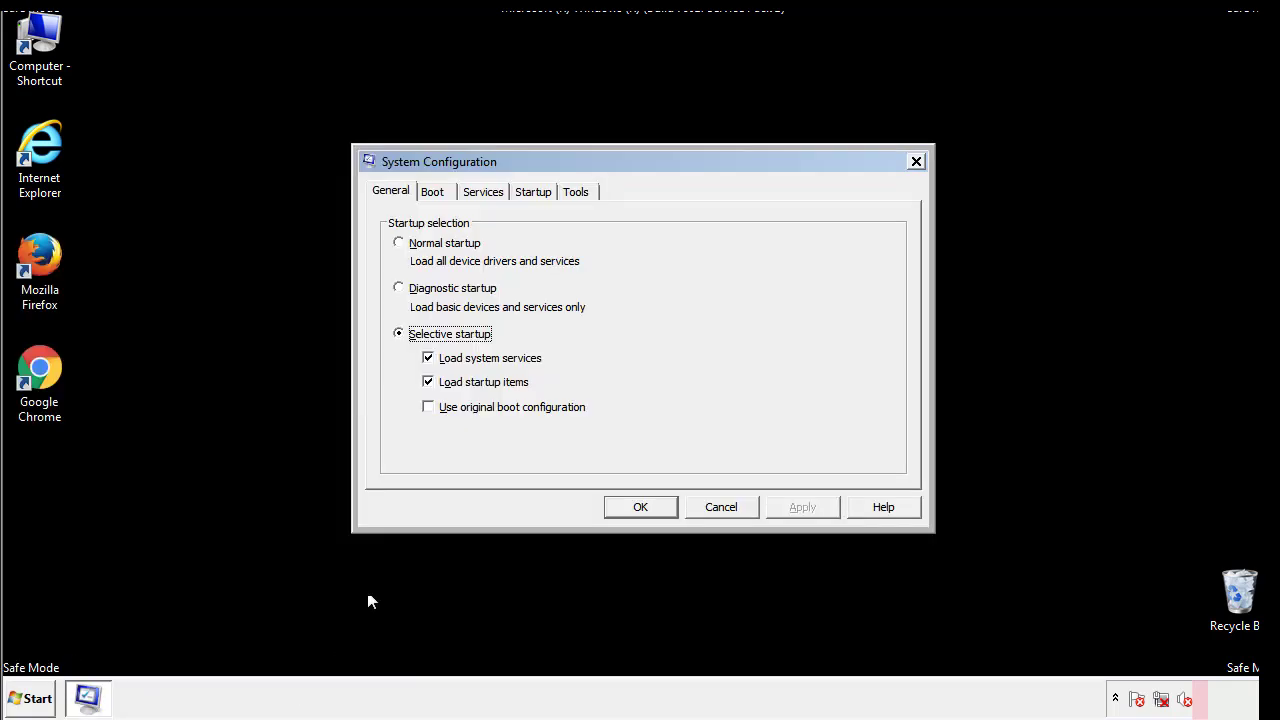
Turn off Safe boot in the Windows 7 boot options, apply the change and restart the computer
{"action": "left_click", "coordinate": [432, 191]}
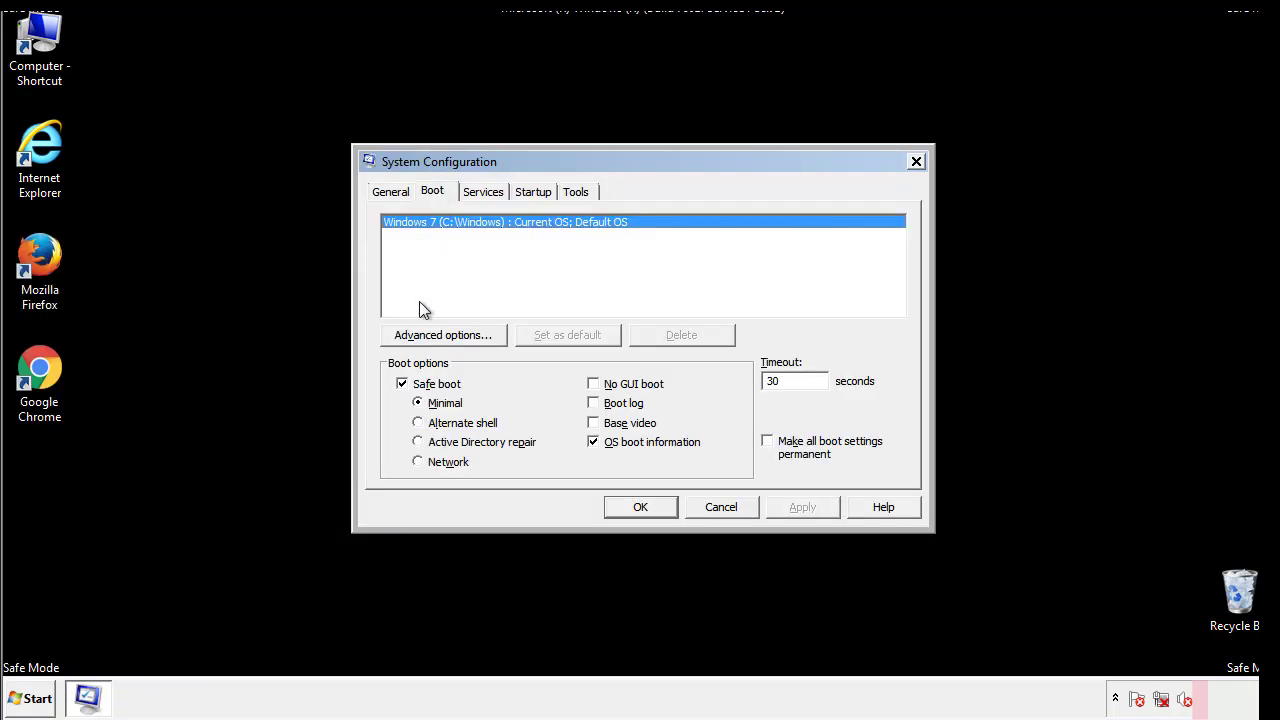
{"action": "left_click", "coordinate": [406, 387]}
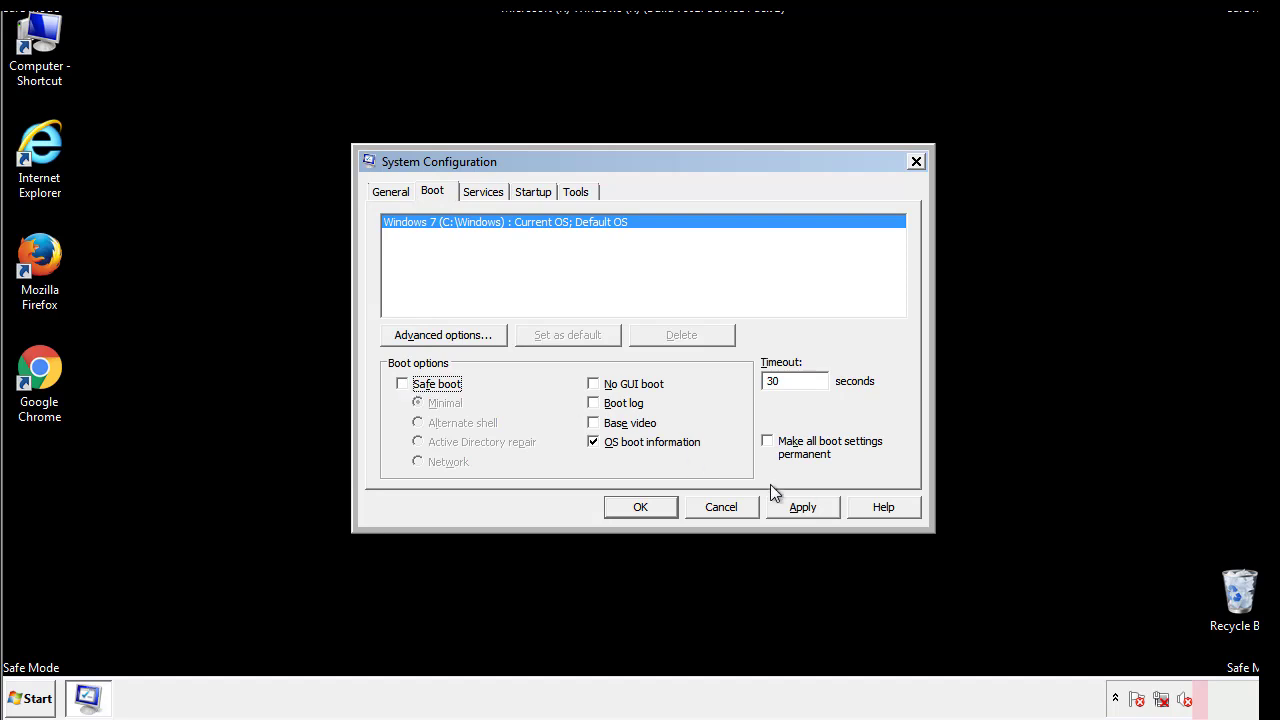
{"action": "left_click", "coordinate": [805, 506]}
{"action": "left_click", "coordinate": [638, 507]}
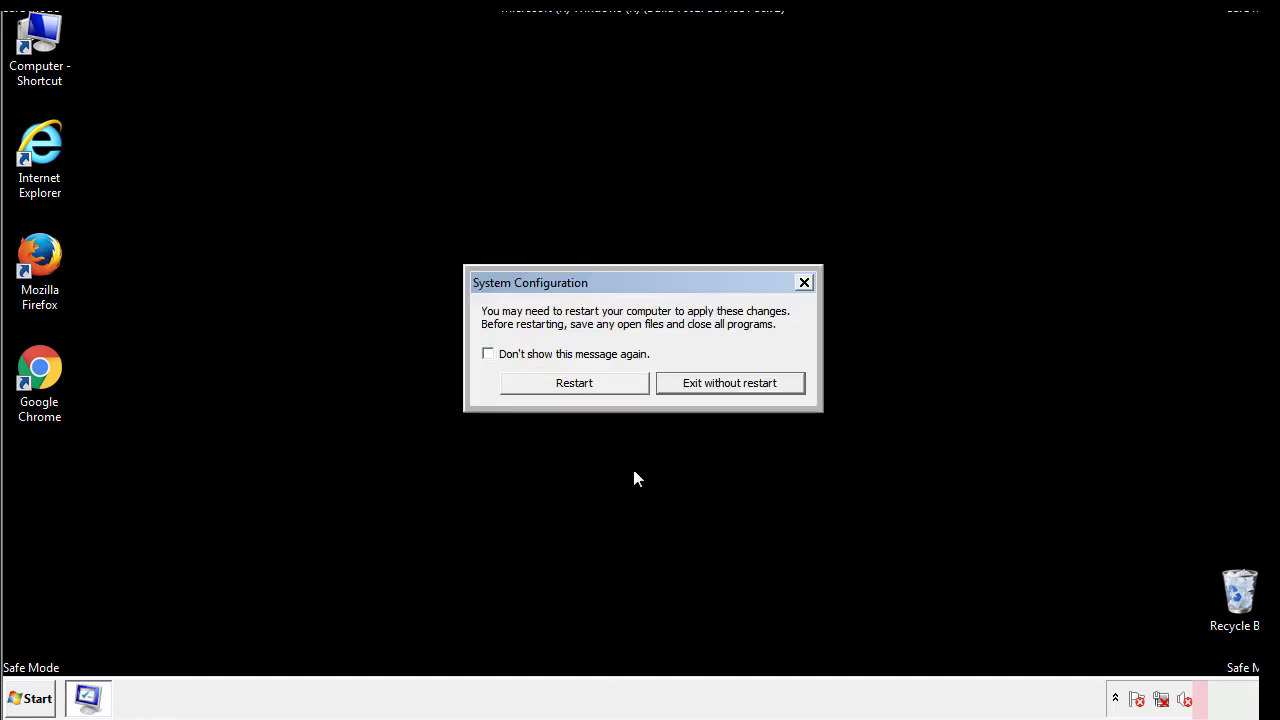
{"action": "left_click", "coordinate": [592, 390]}
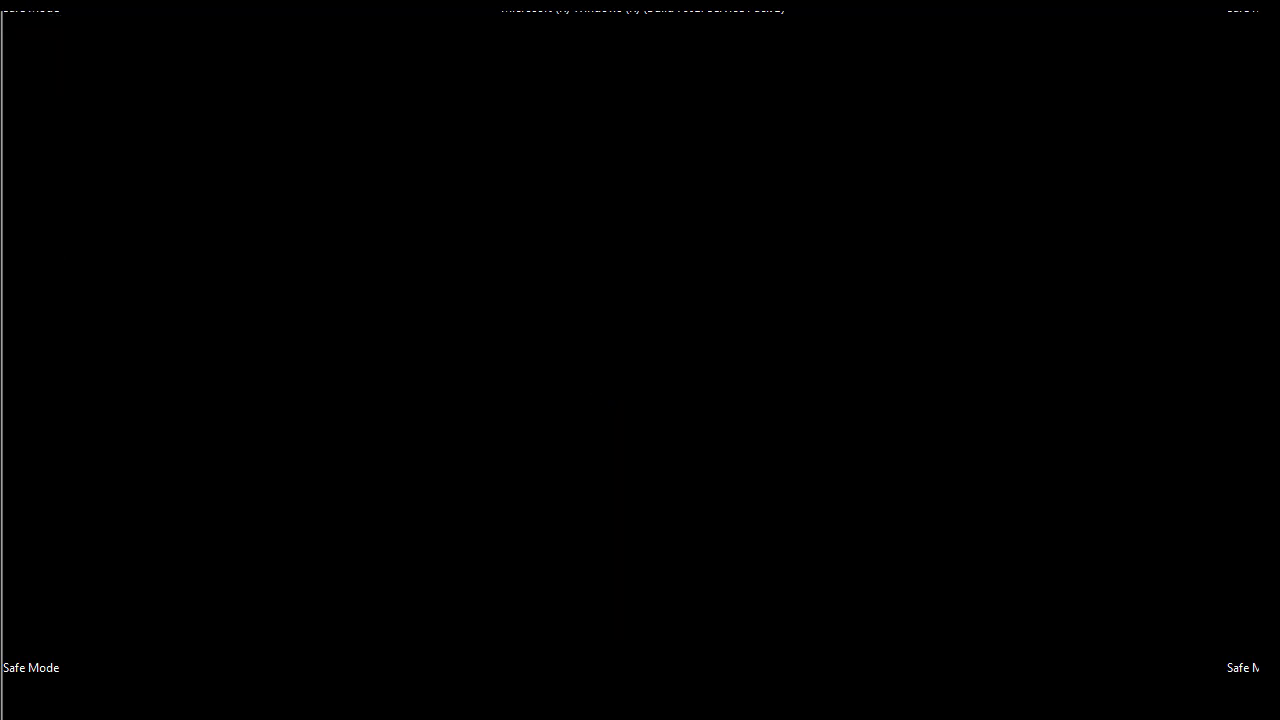